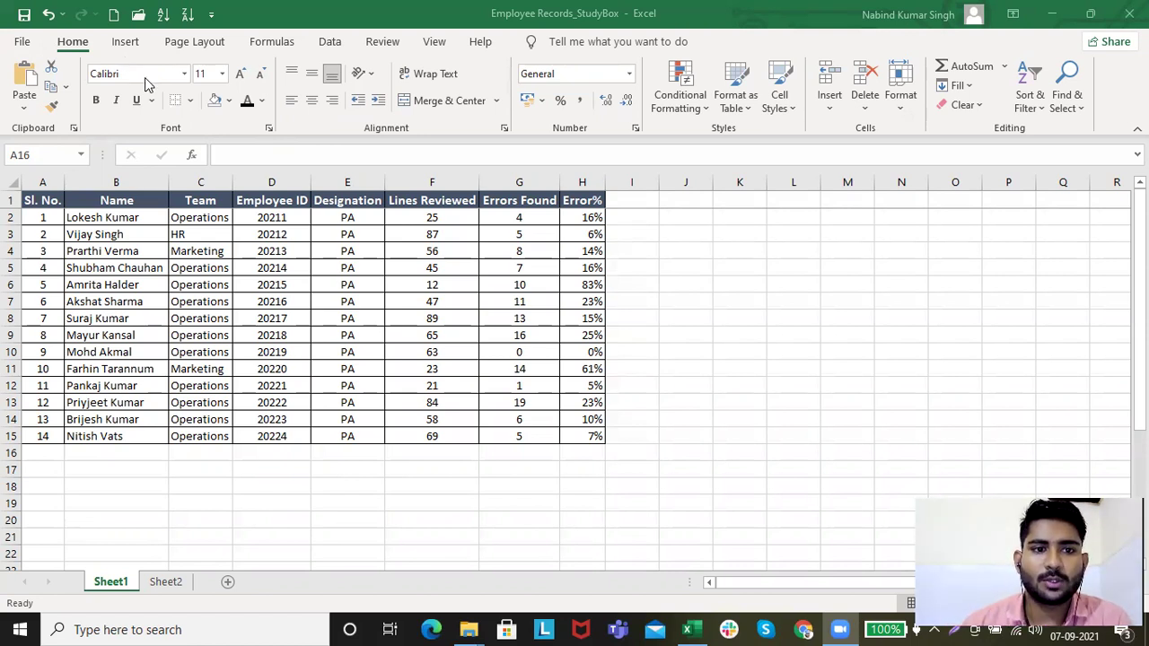
key(shift+space)
key(shift+Down)
key(shift+Down)
key(shift+Down)
key(shift+Down)
key(shift+Down)
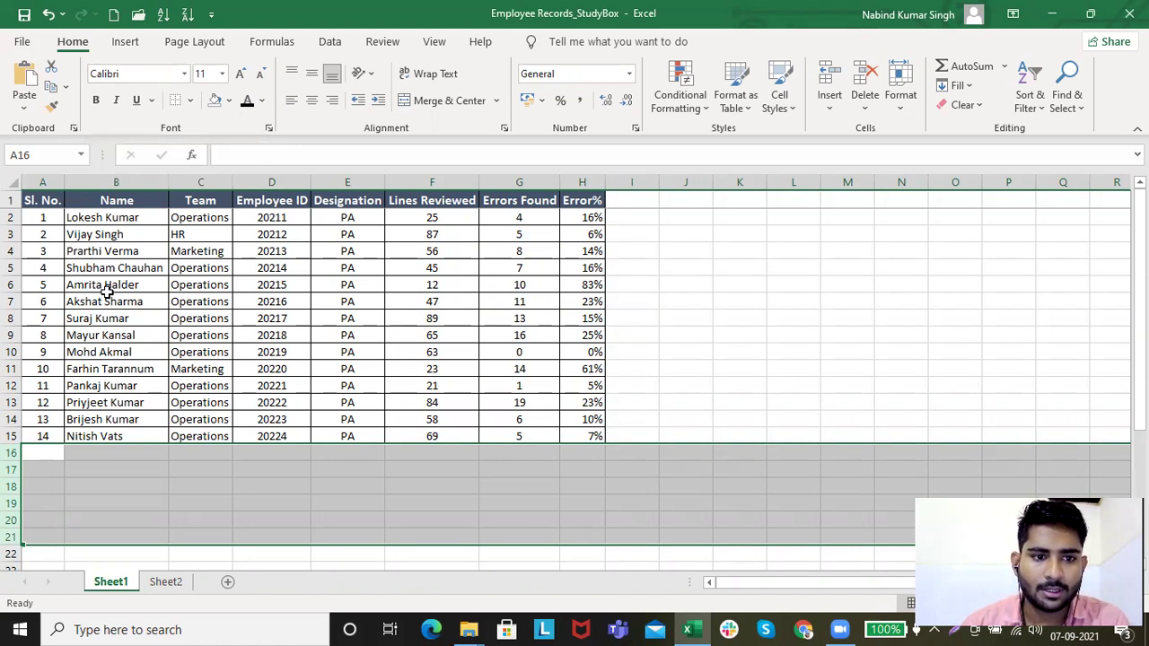
- Change the font of the name in cell B8 to Arial
click(113, 318)
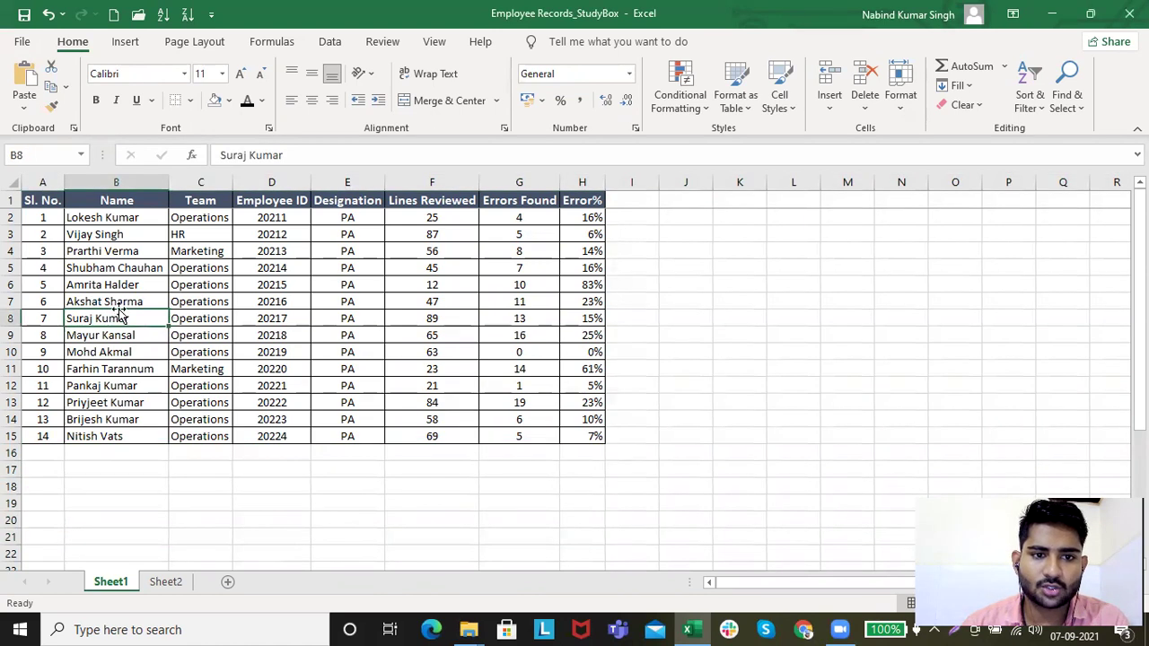
click(185, 75)
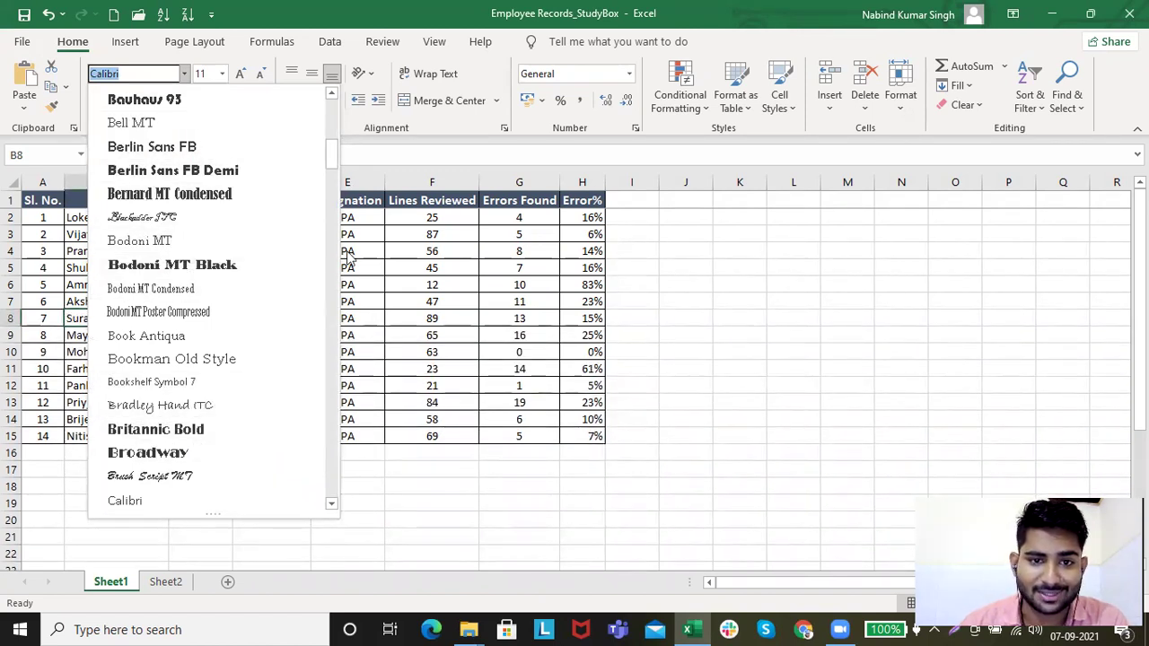
drag(333, 161, 332, 185)
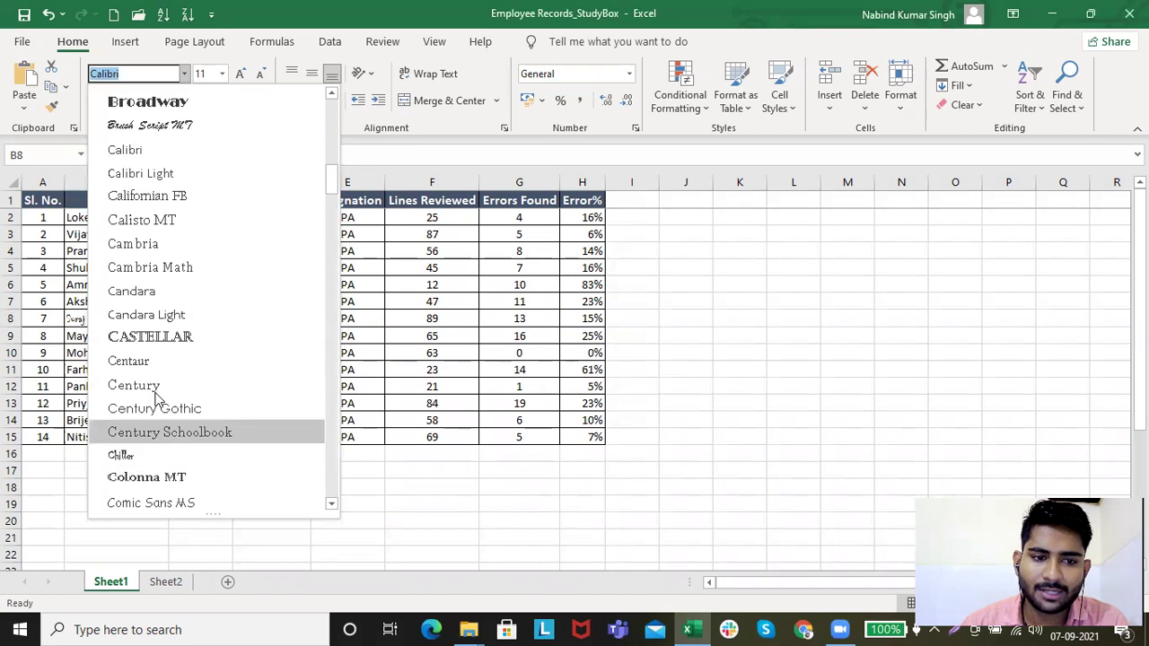
scroll(239, 156, up, 4)
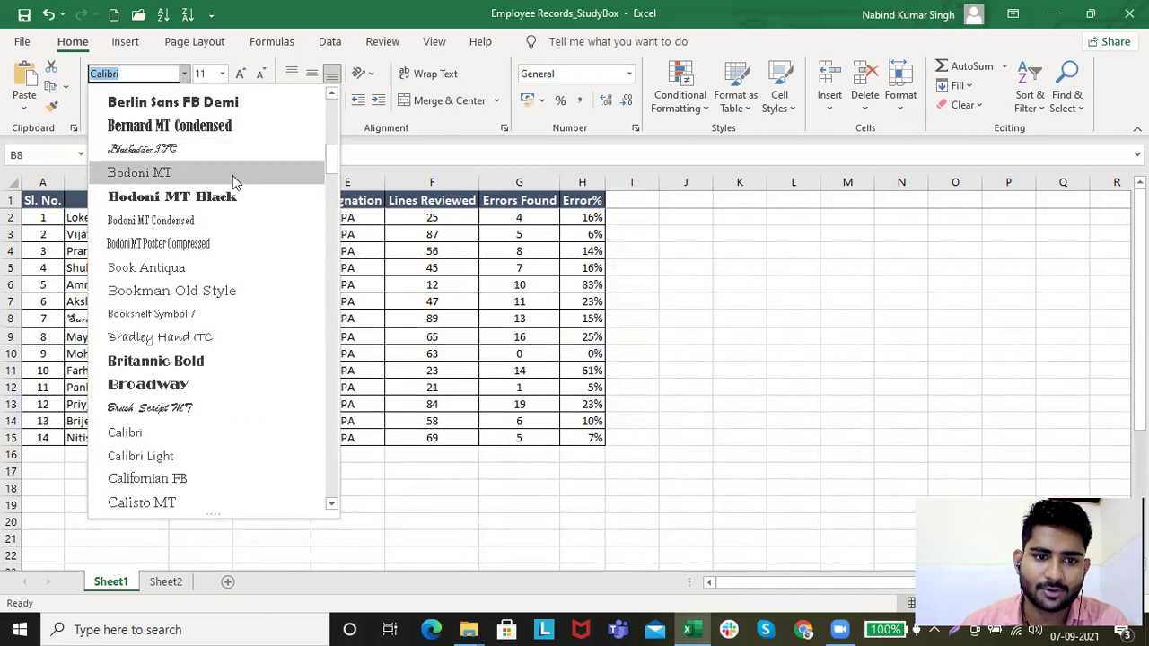
scroll(232, 177, up, 5)
scroll(231, 177, up, 3)
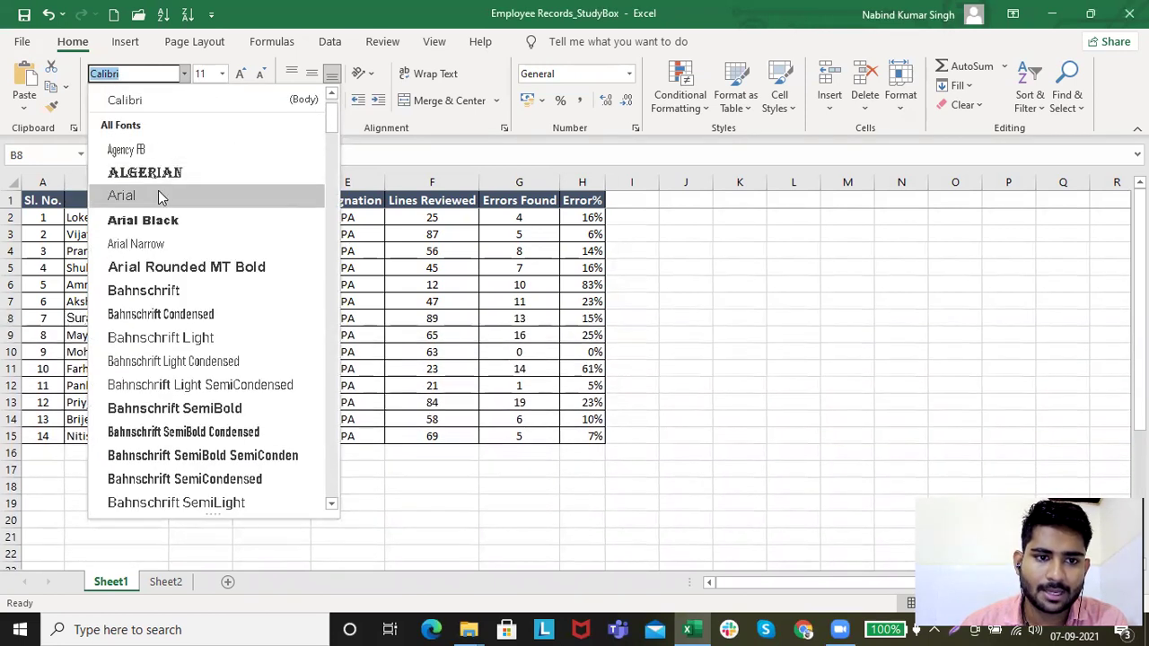
click(158, 191)
- Compare the font of cell B8 with that of the neighbouring name in B7
click(130, 351)
click(123, 317)
click(125, 301)
click(127, 317)
click(131, 303)
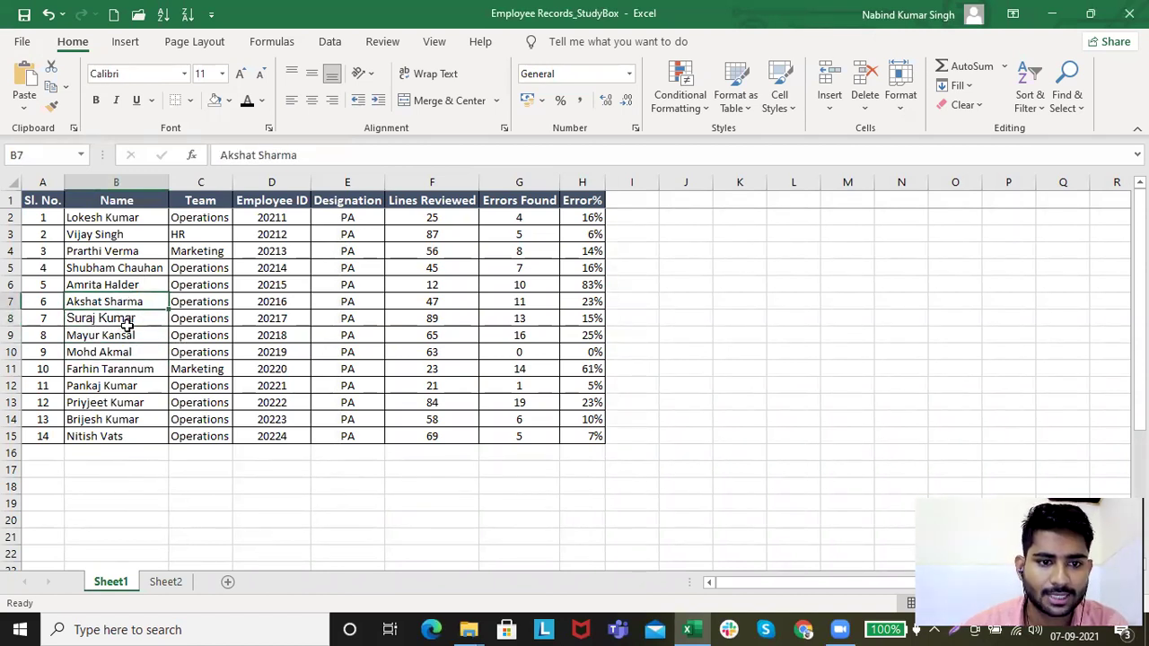
click(129, 318)
click(128, 302)
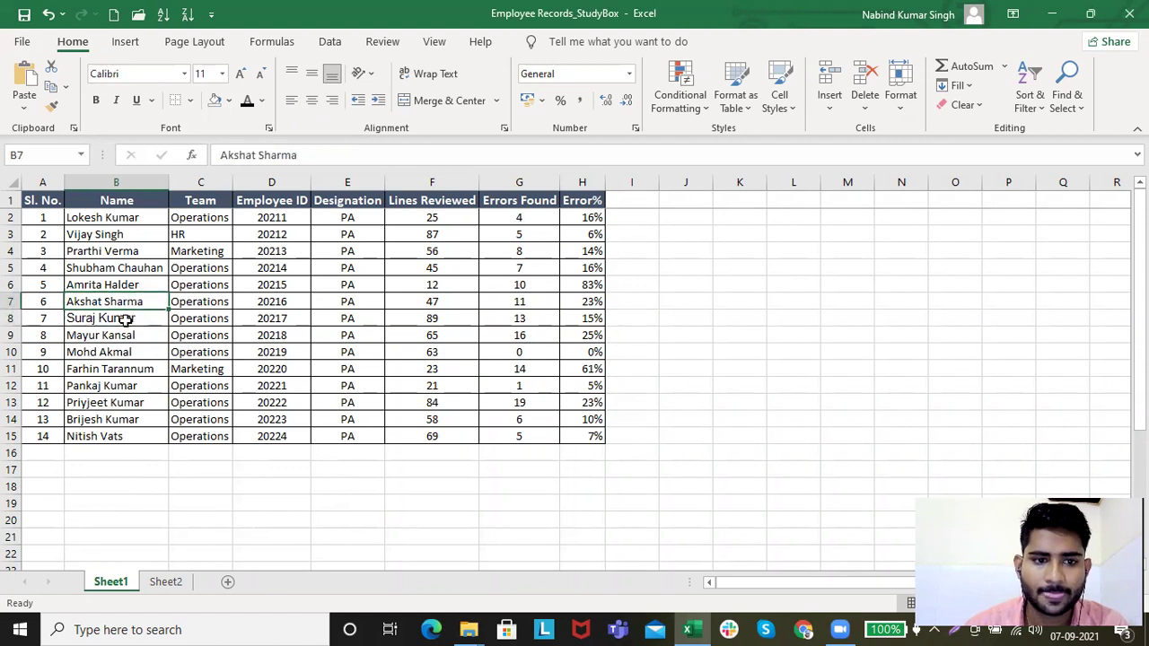
click(125, 319)
click(124, 301)
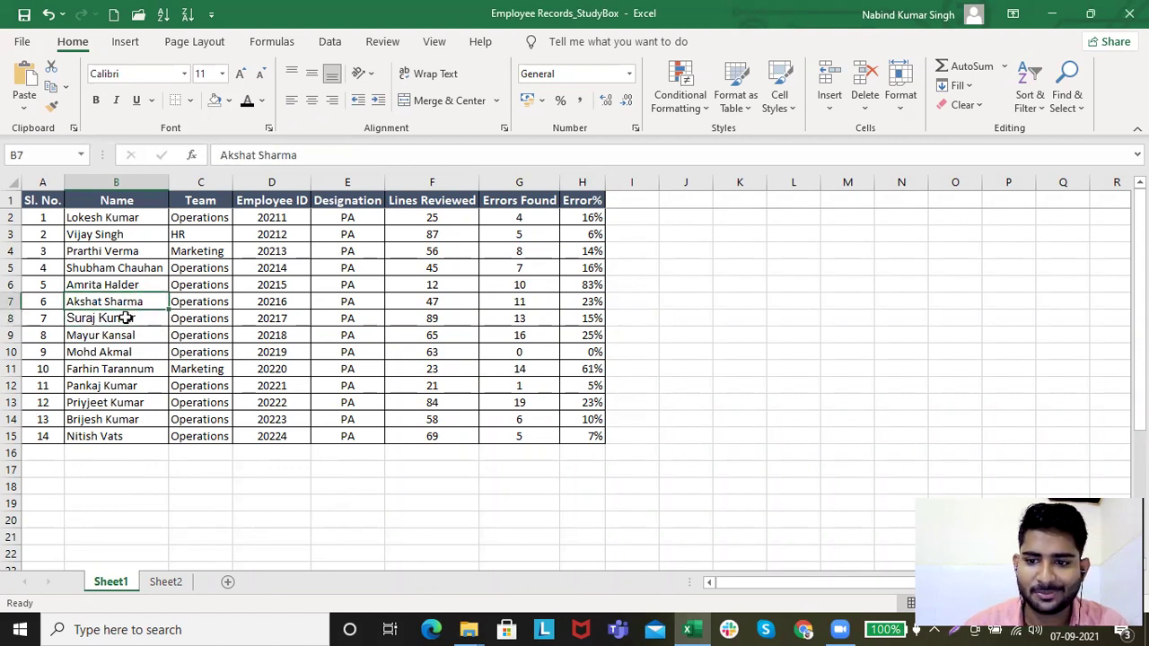
click(124, 319)
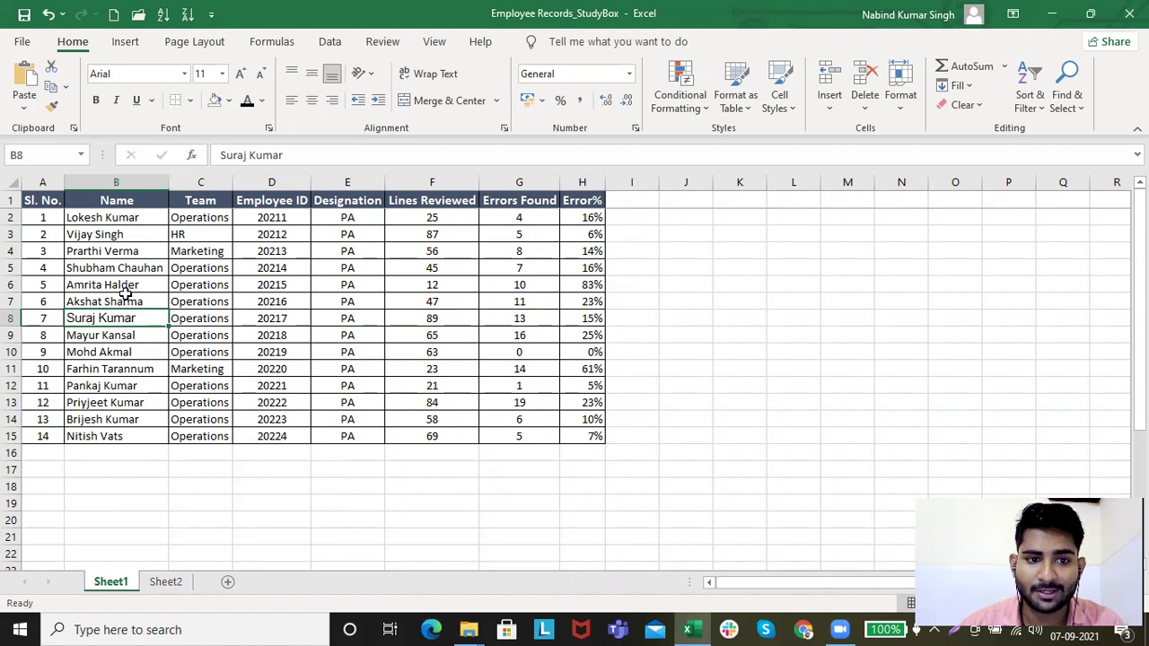
click(128, 302)
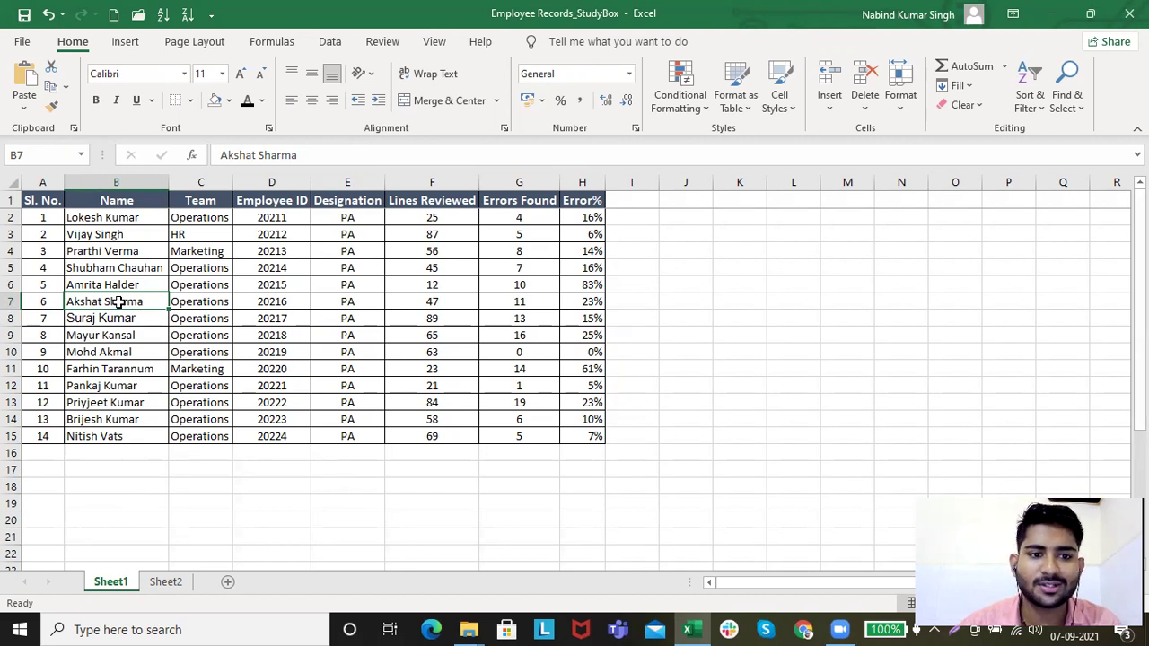
- Copy the formatting of cell B7 onto cell B8 with Format Painter
click(106, 321)
click(108, 302)
click(51, 105)
click(115, 319)
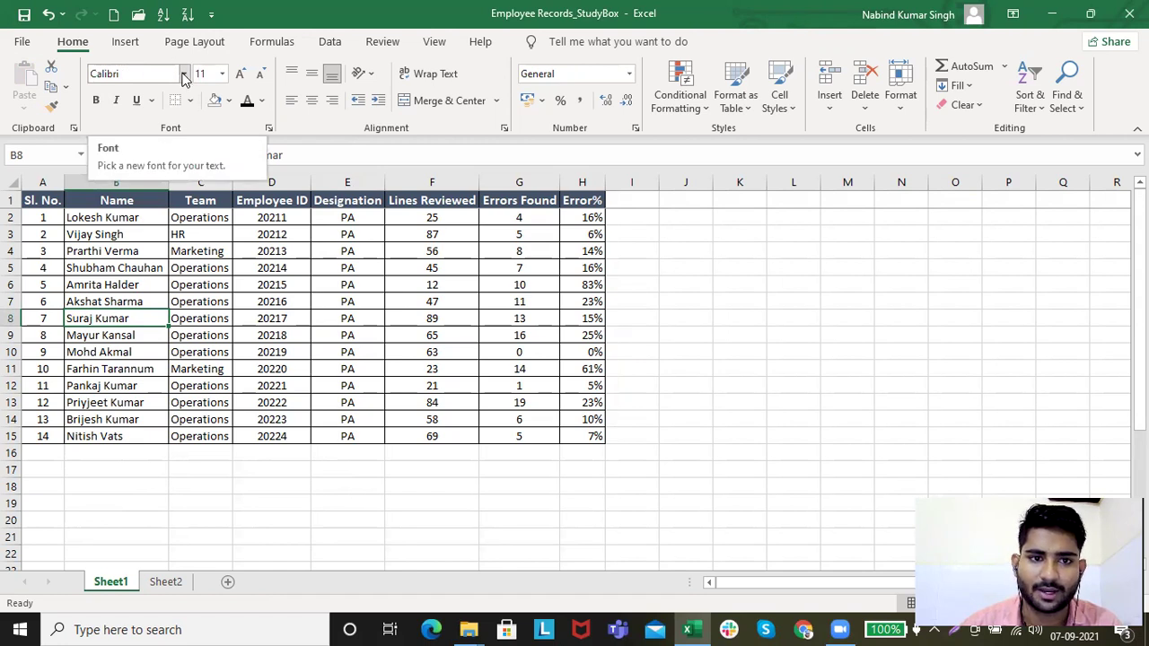
click(184, 74)
scroll(186, 251, down, 15)
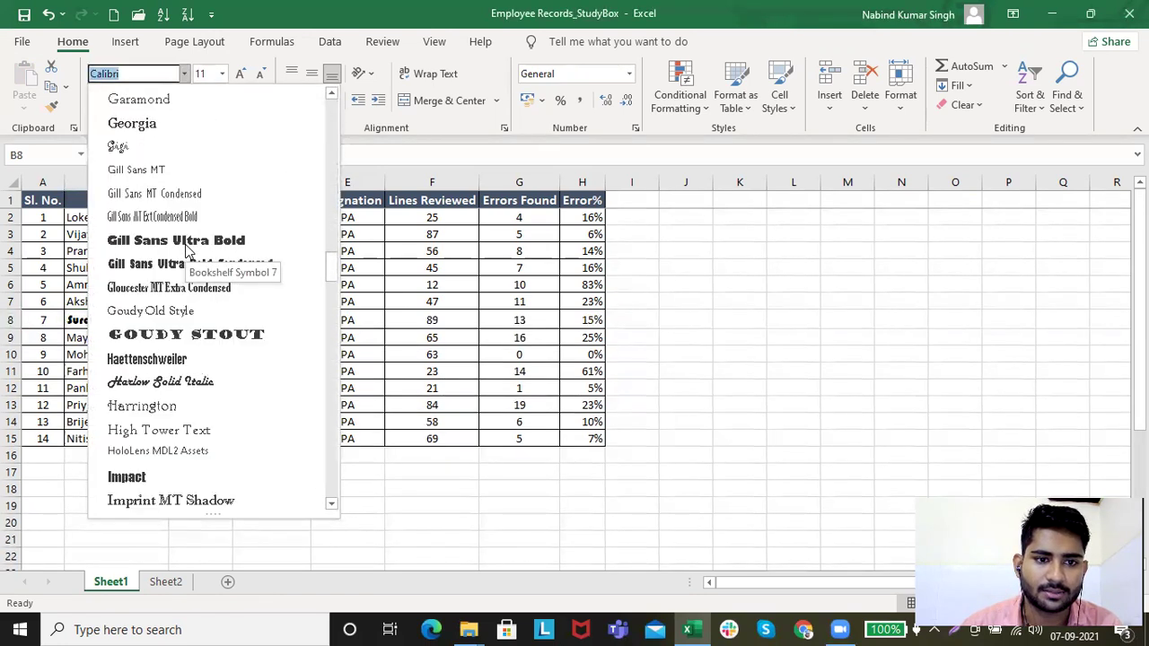
scroll(186, 251, down, 11)
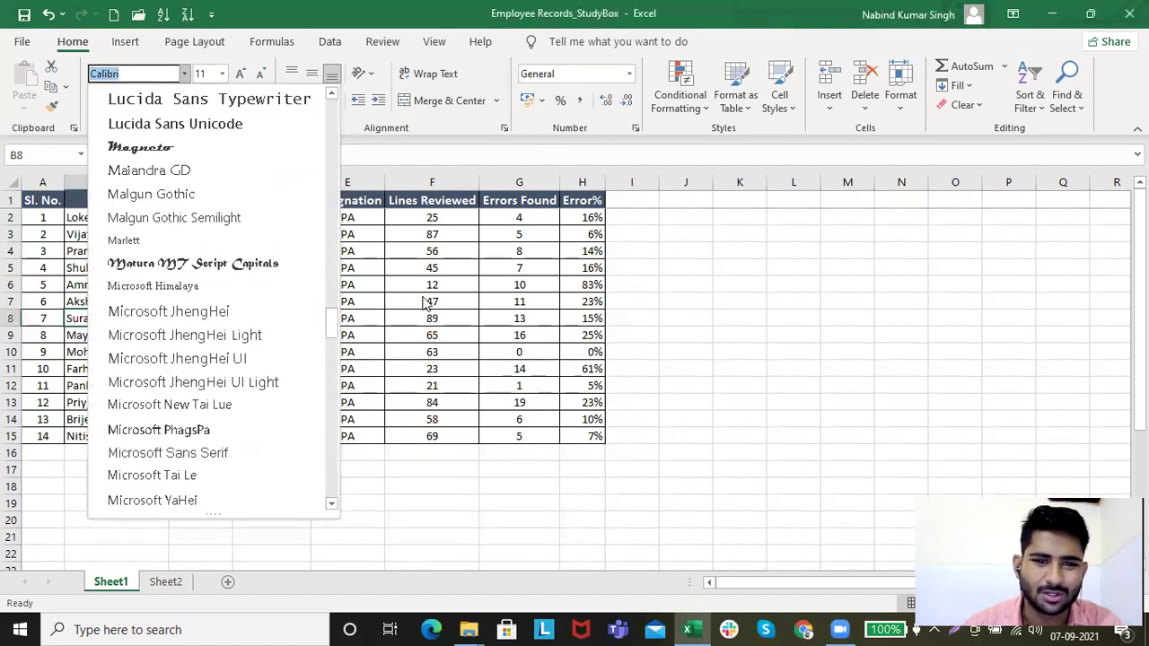
key(Escape)
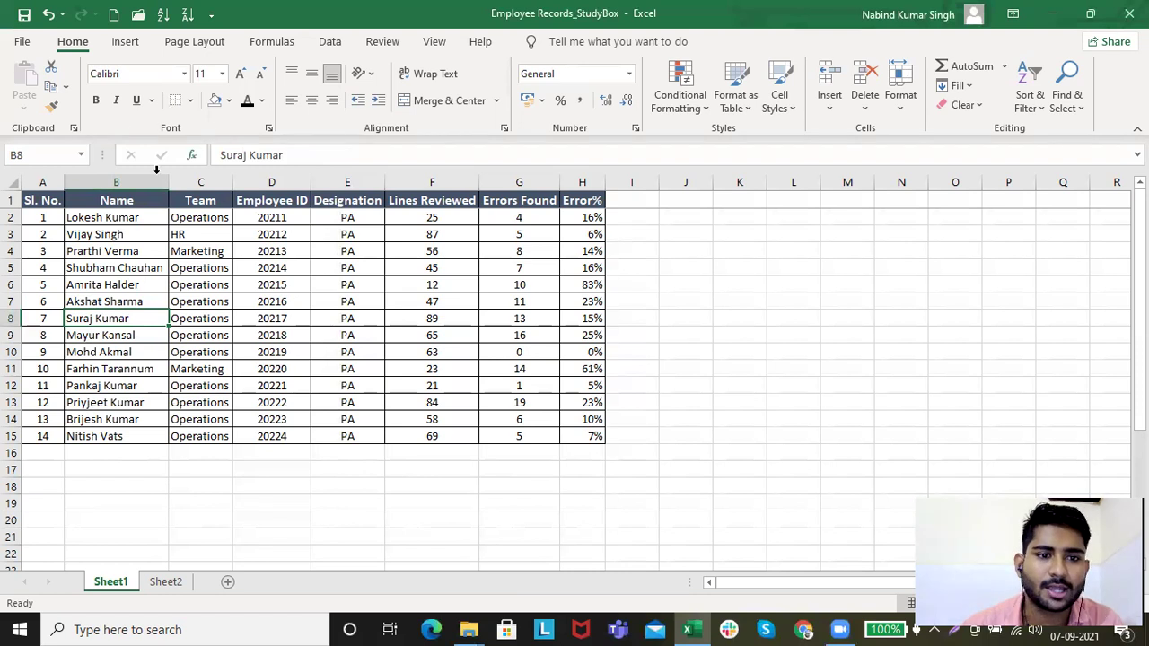
- Set the font size of the header cells A1:H1 to 14
drag(42, 200, 597, 200)
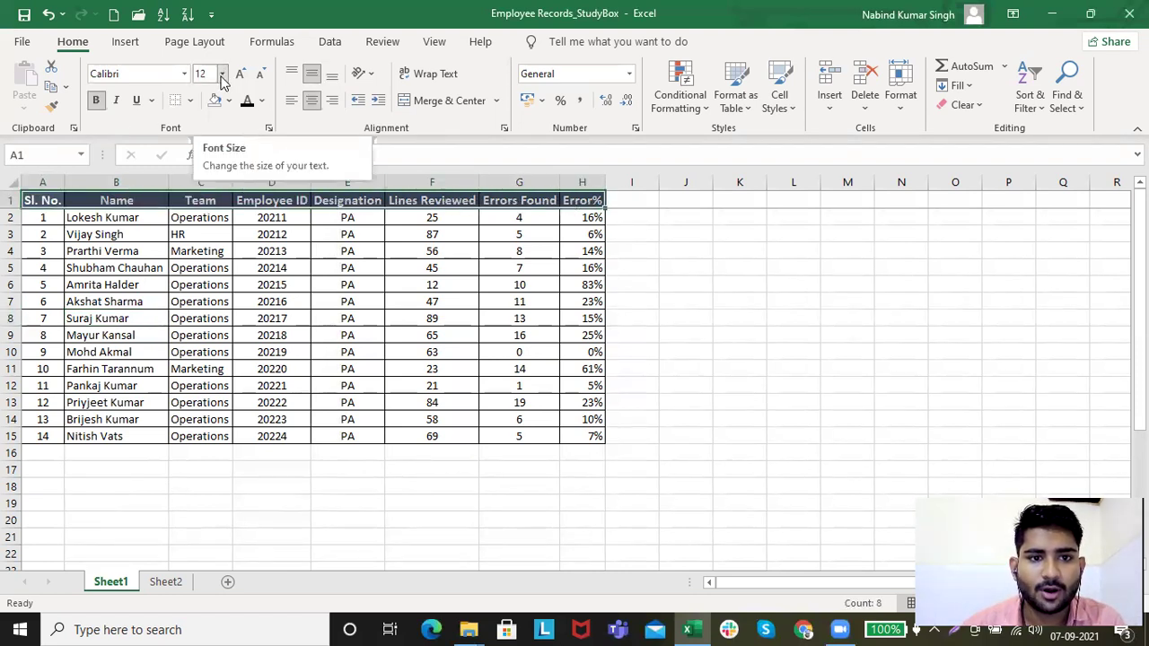
drag(55, 252, 596, 256)
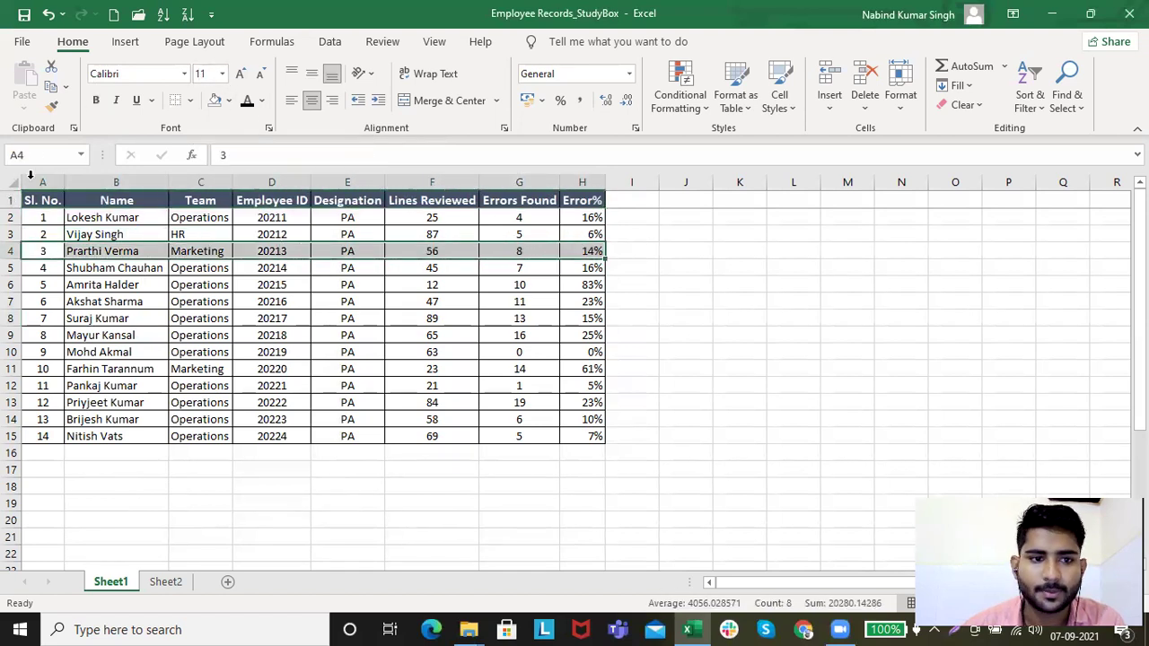
drag(30, 203, 567, 207)
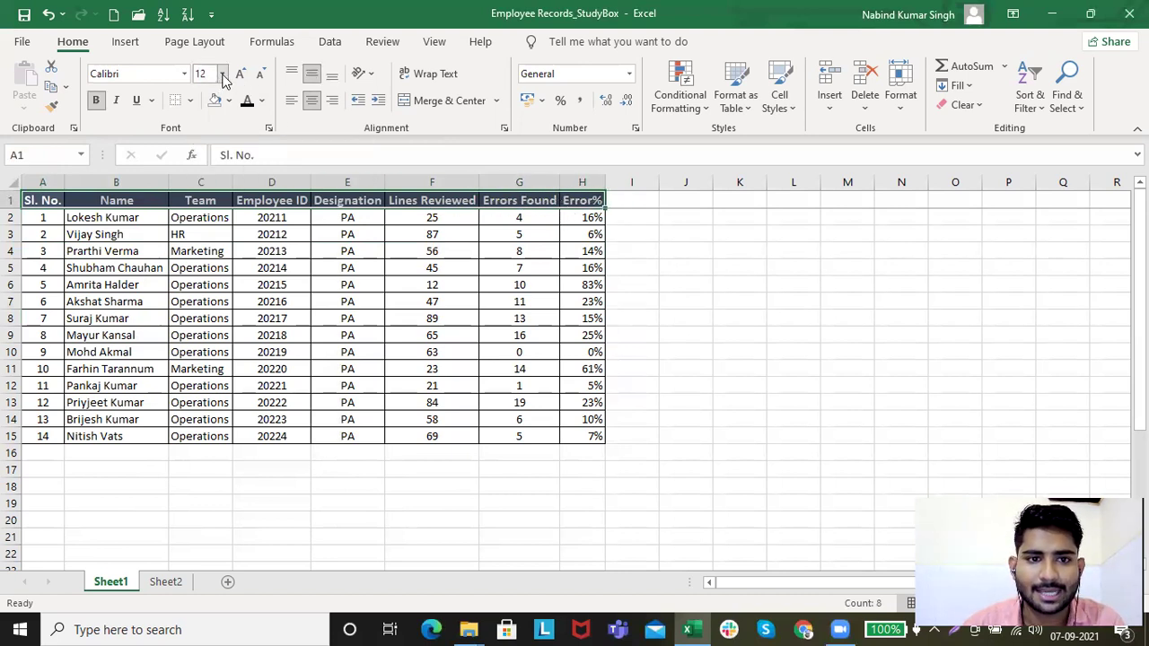
click(223, 75)
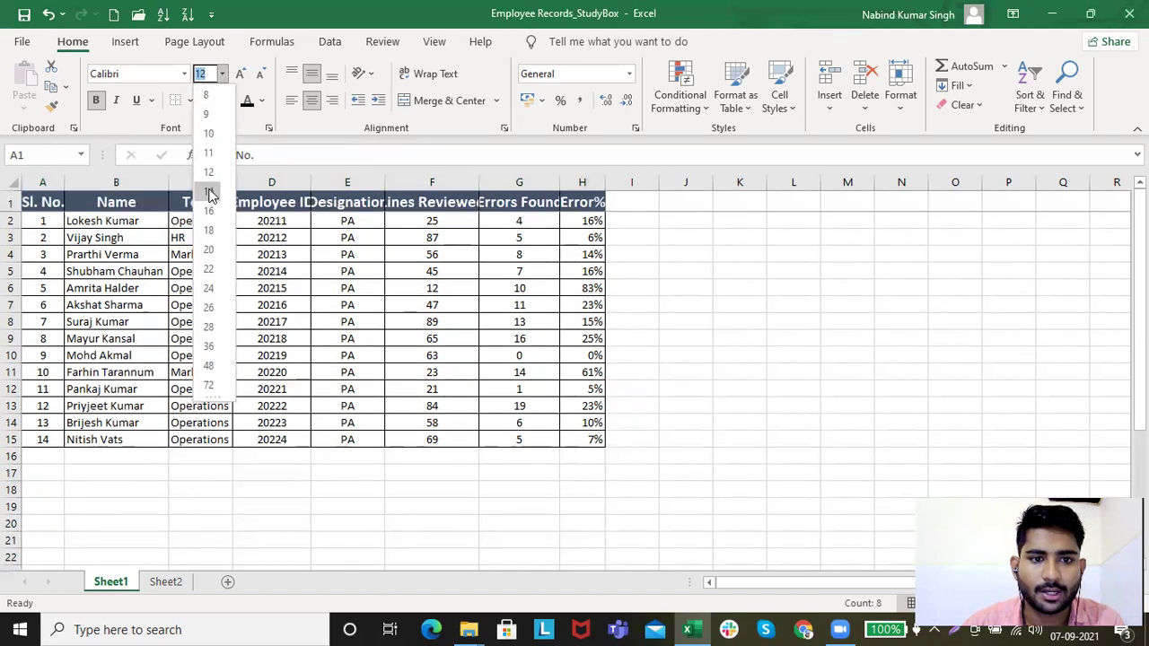
click(209, 192)
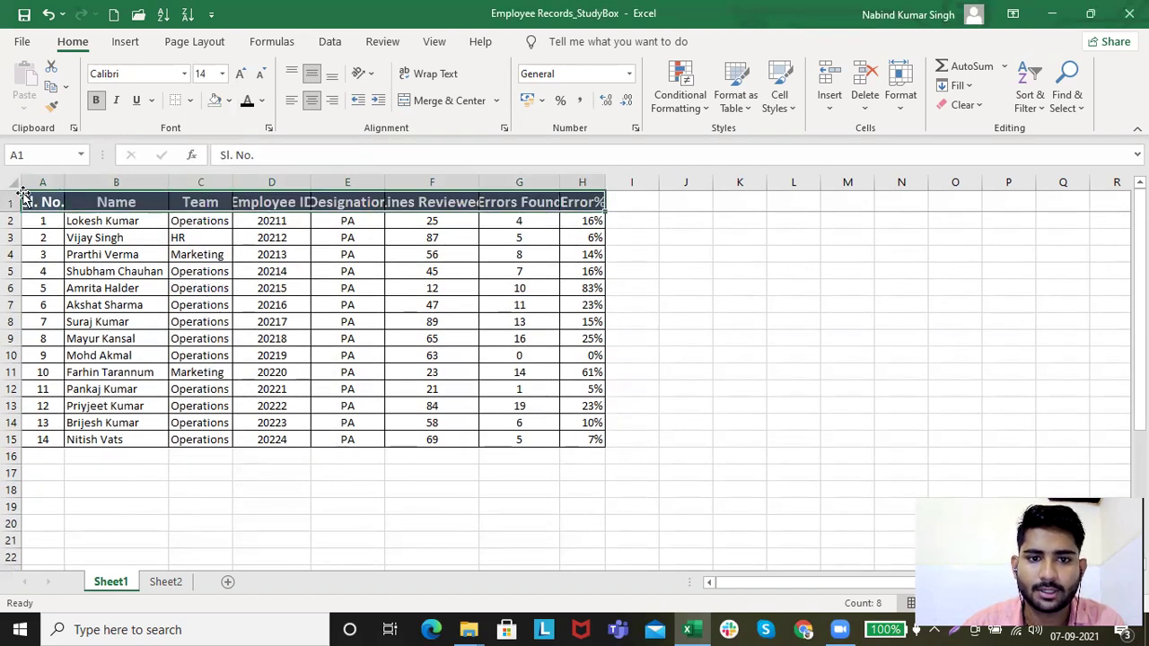
- Autofit the width of all columns in the sheet to their contents
click(266, 203)
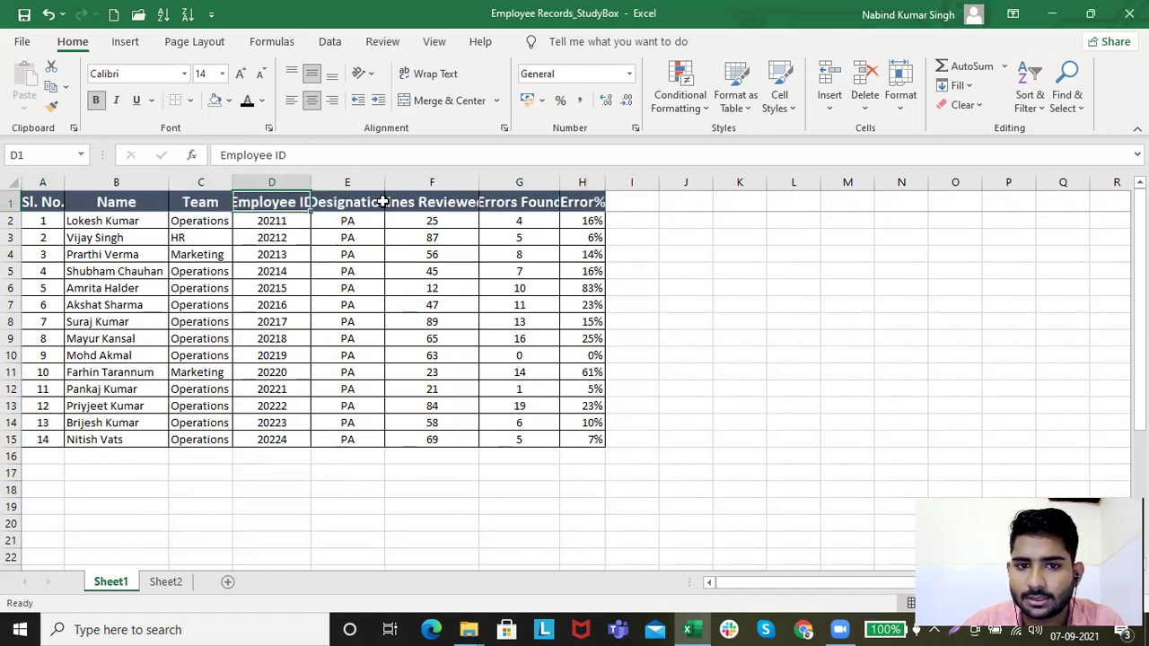
click(11, 182)
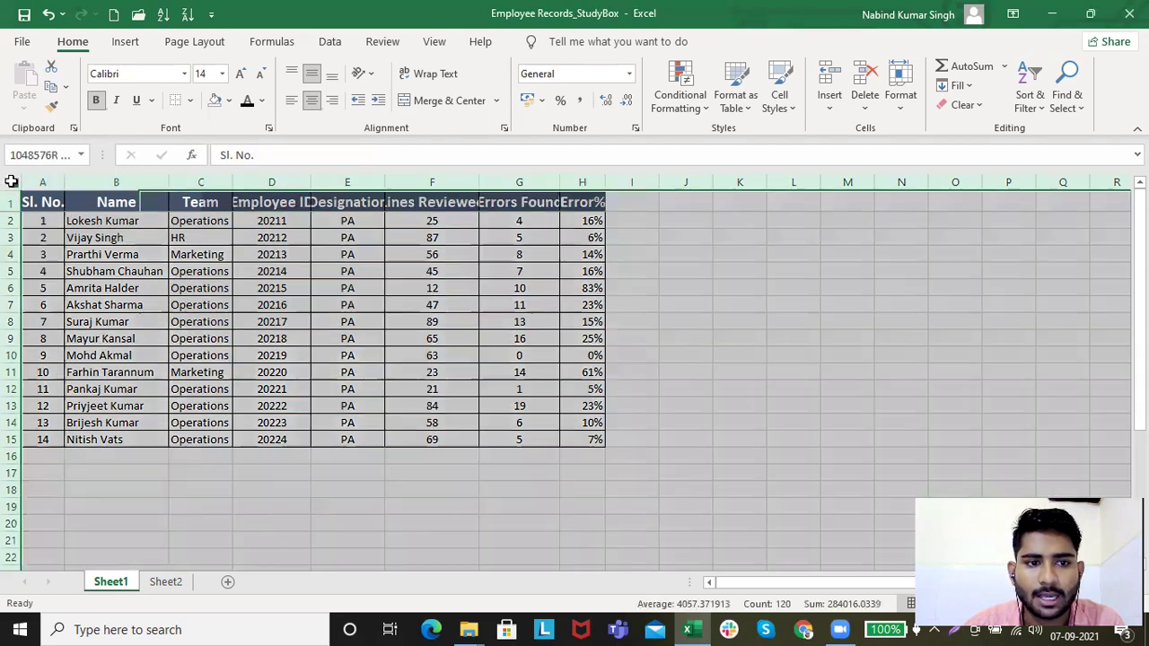
double_click(63, 183)
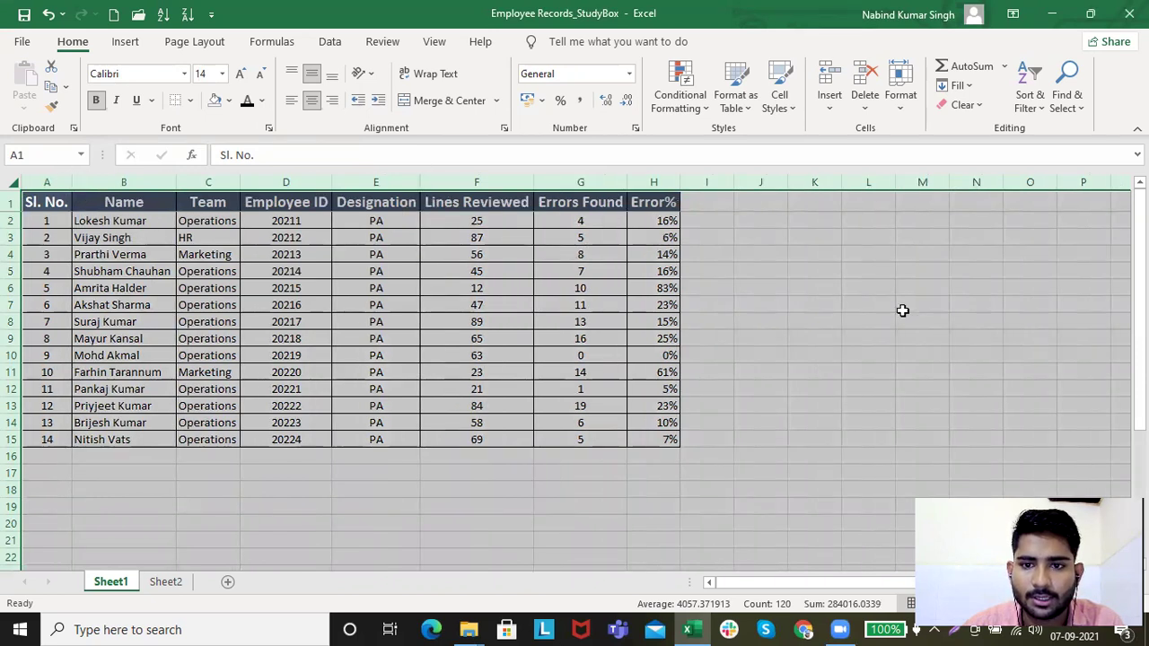
click(292, 258)
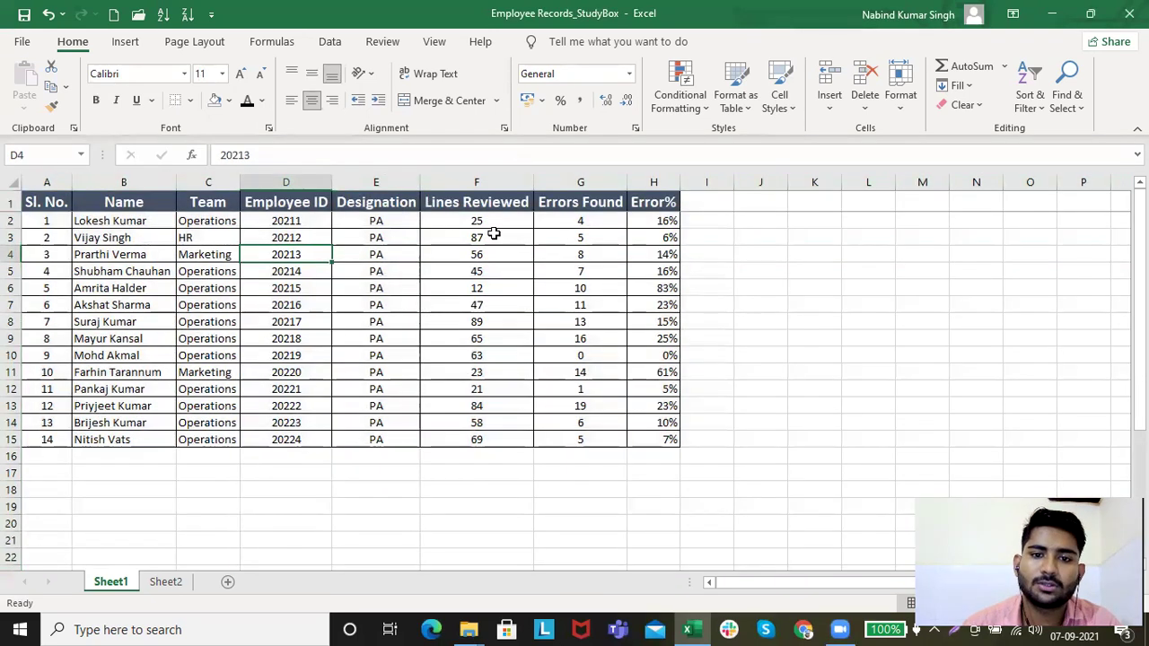
- Increase the font size of the whole row 2 by five steps
click(10, 204)
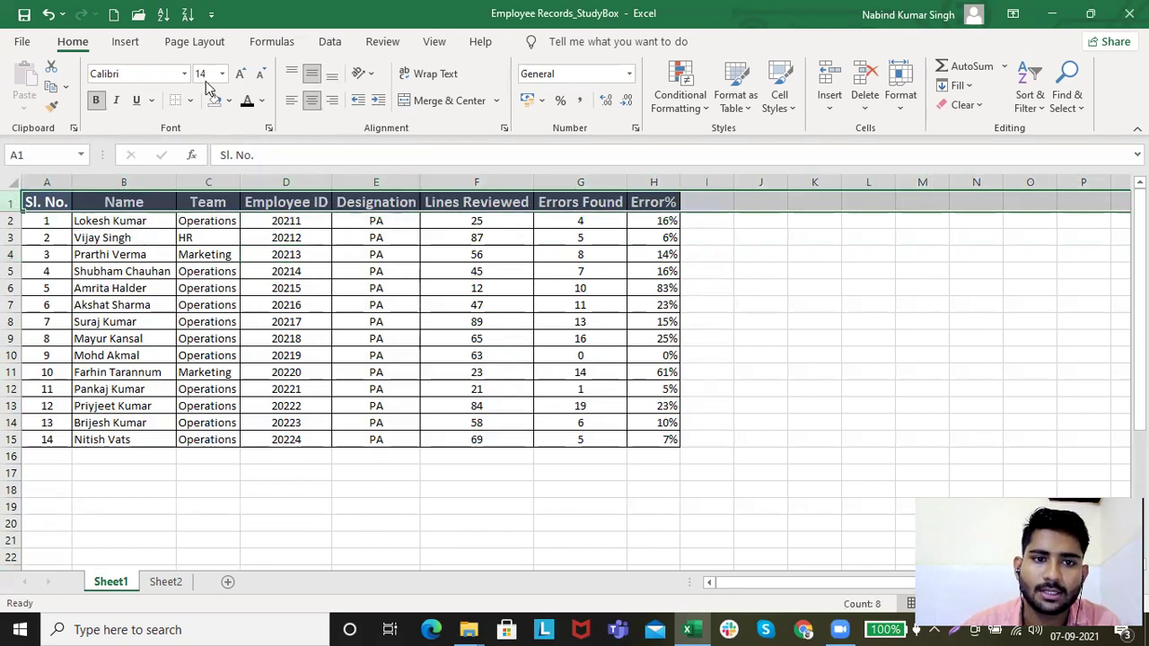
click(135, 269)
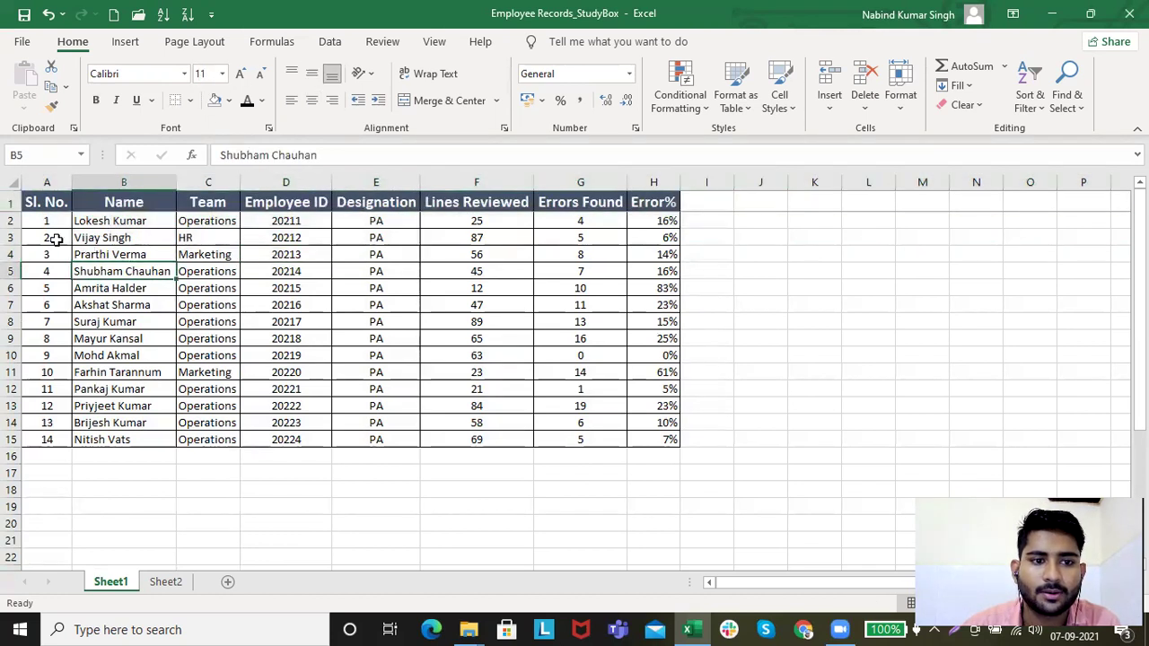
click(8, 221)
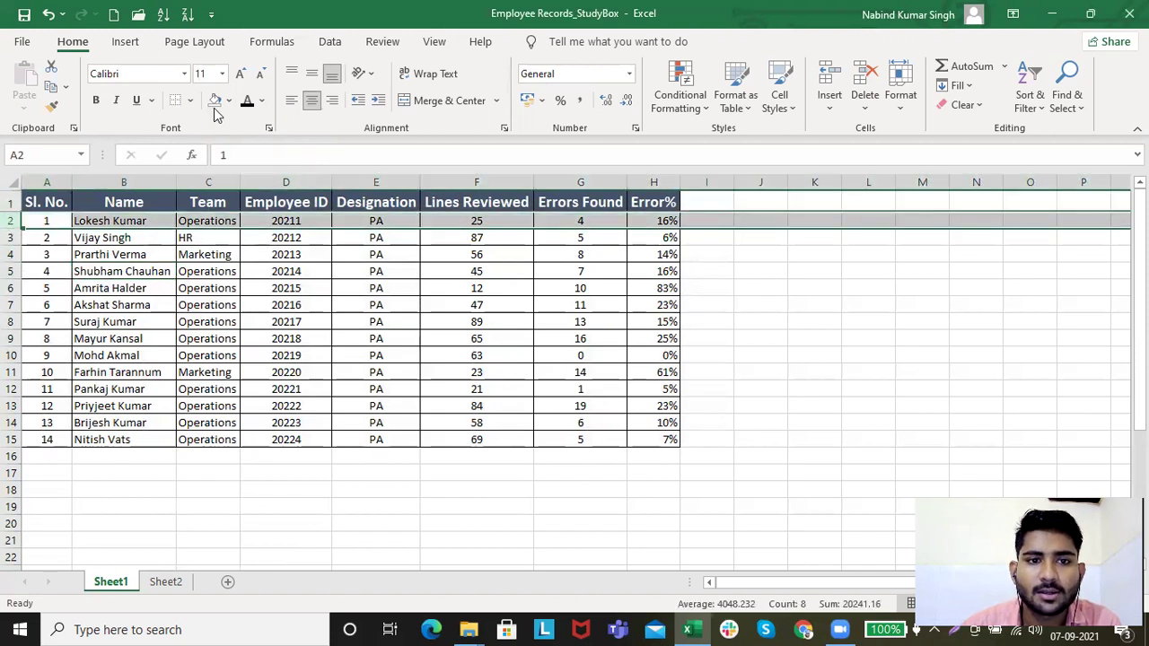
click(241, 73)
click(241, 73)
click(240, 74)
click(241, 73)
click(241, 74)
- Decrease the font size of the whole row 2 by five steps
click(262, 77)
click(262, 78)
click(262, 77)
click(262, 77)
click(262, 77)
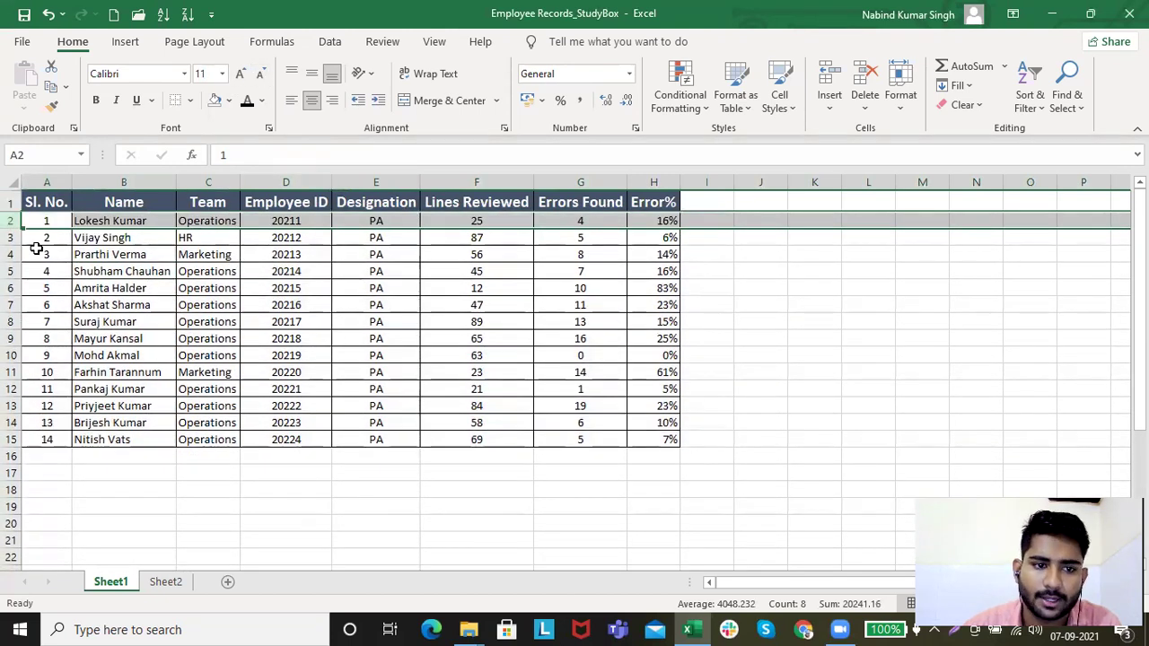
- Copy the formatting of row 3 onto row 2 with Format Painter
click(11, 237)
click(51, 106)
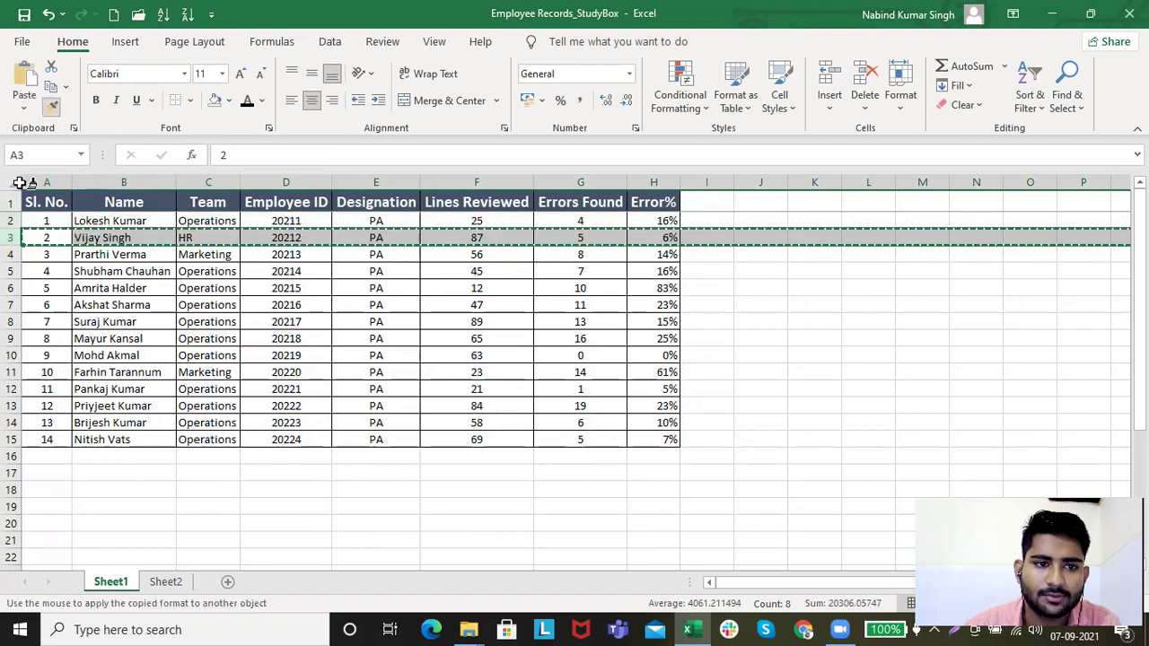
click(11, 220)
click(79, 252)
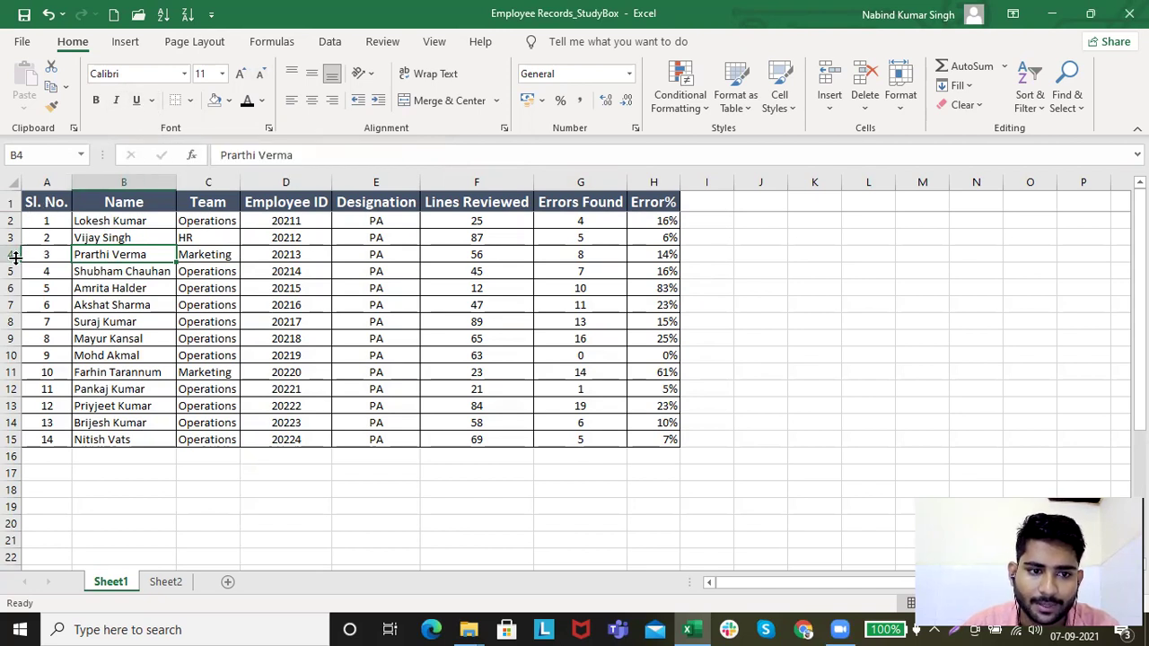
click(44, 256)
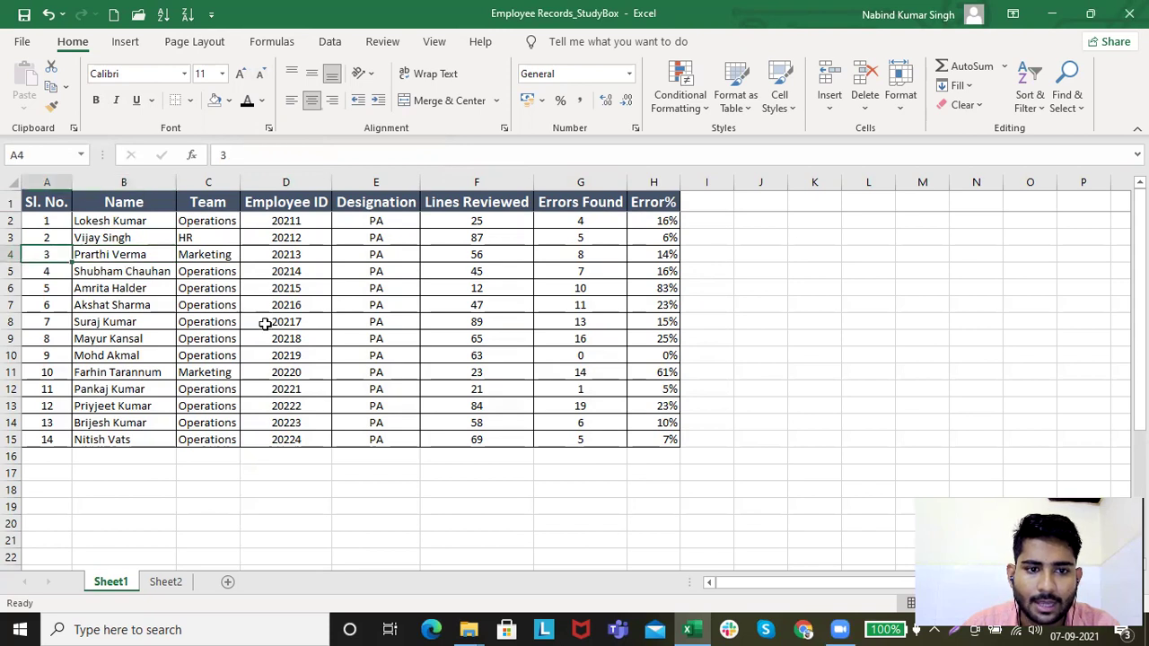
- Enter the text StudyBox in cell K9 and select that cell
click(810, 334)
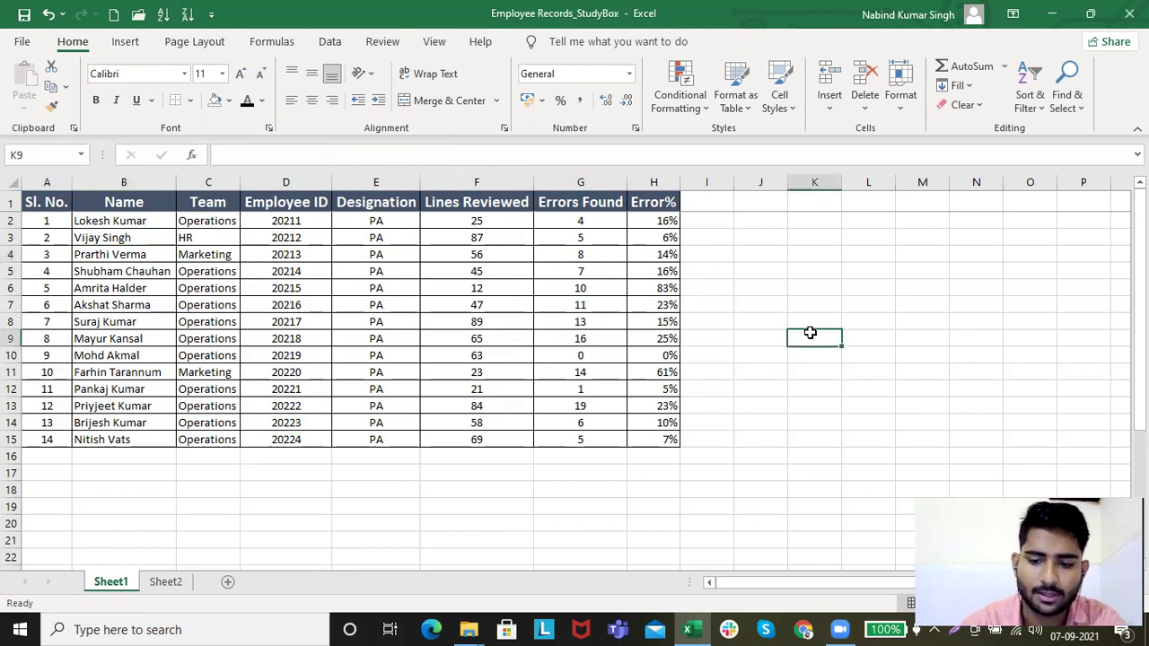
text(Study)
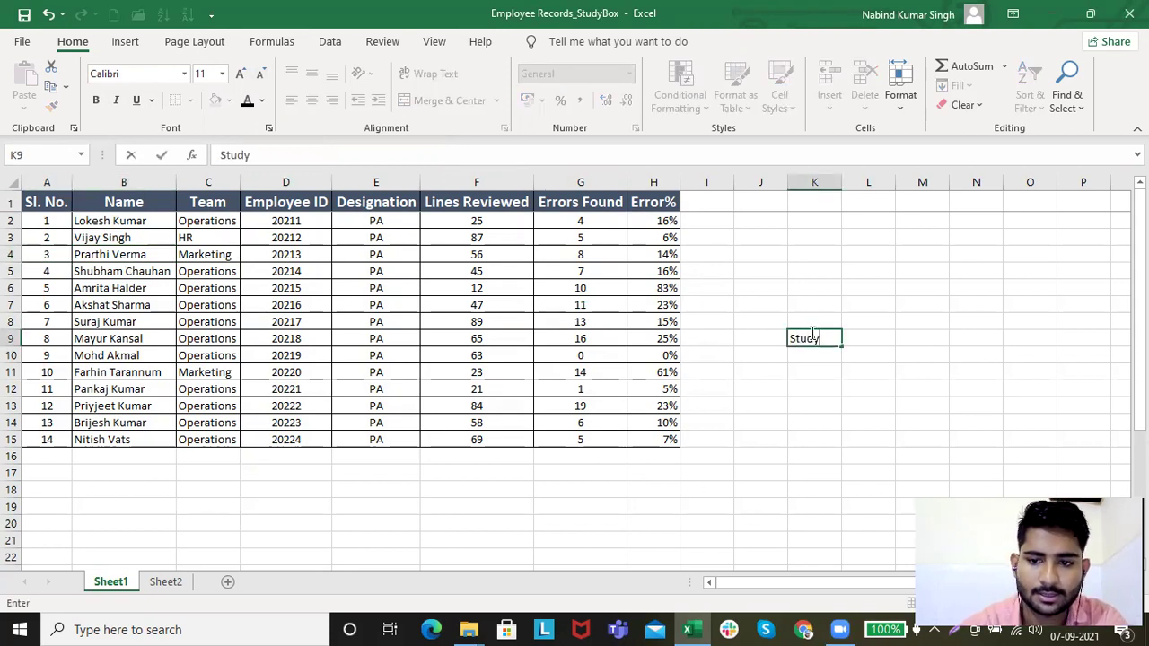
text(Box)
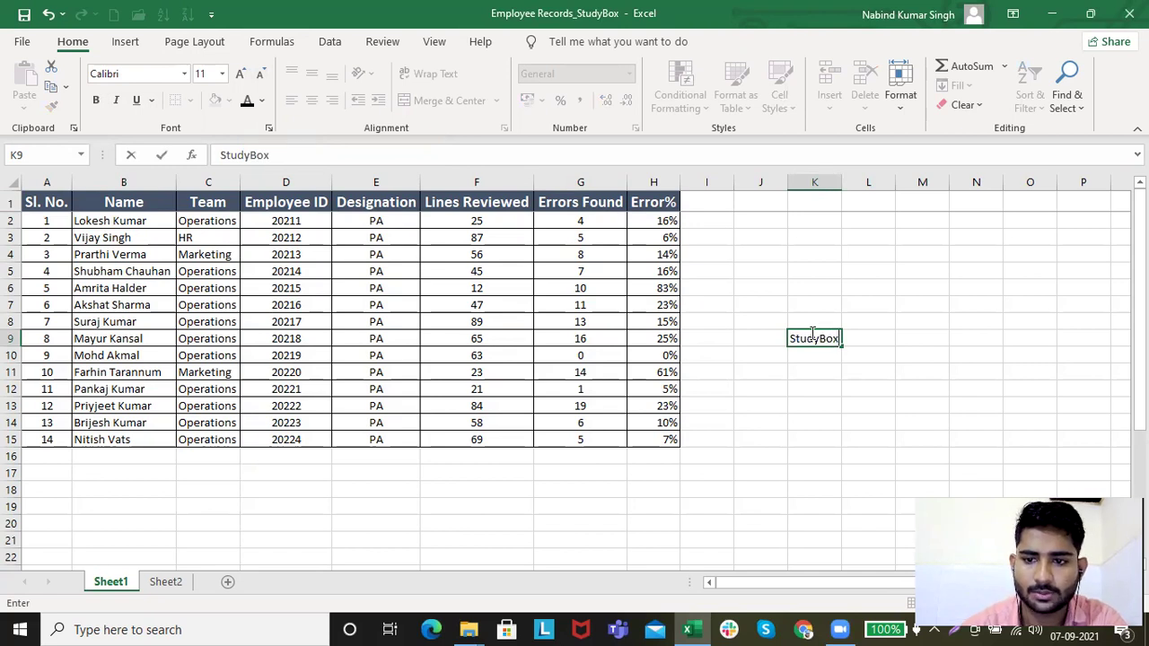
key(Return)
click(814, 336)
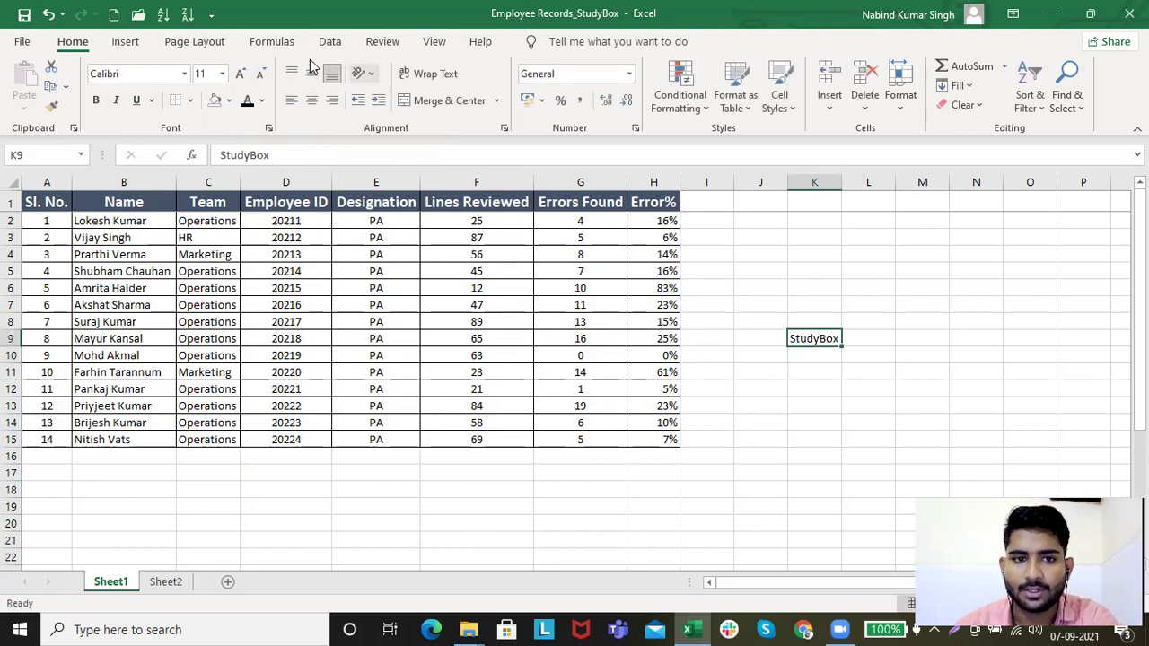
- Make the StudyBox text in cell K9 bold, italic and underlined
click(96, 101)
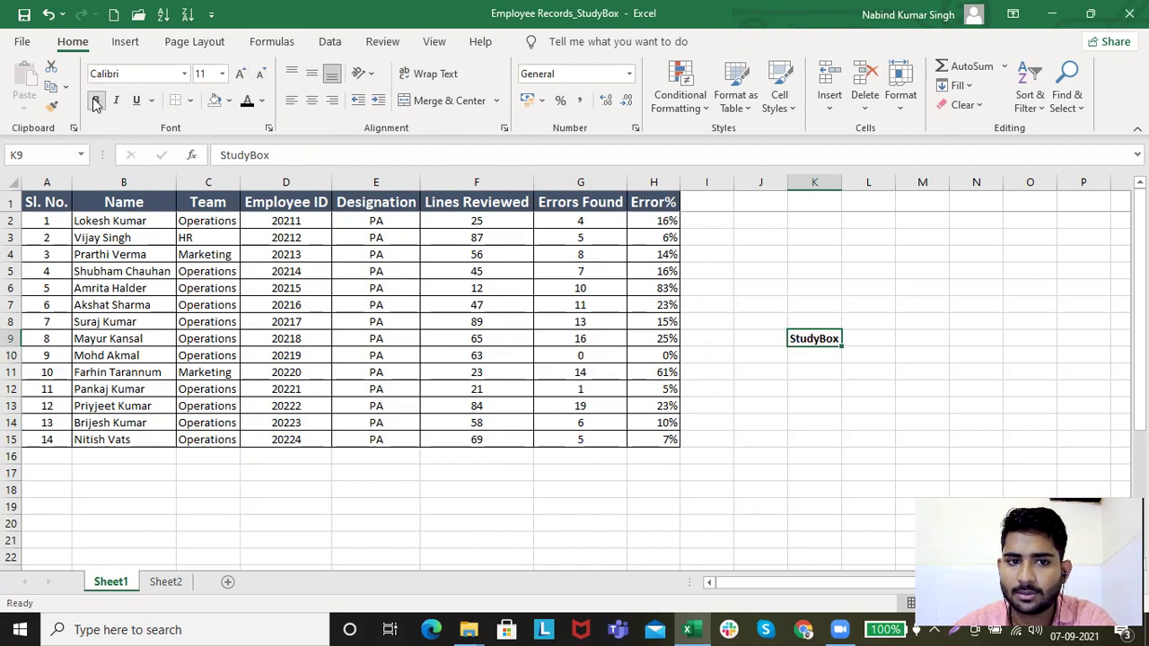
click(116, 101)
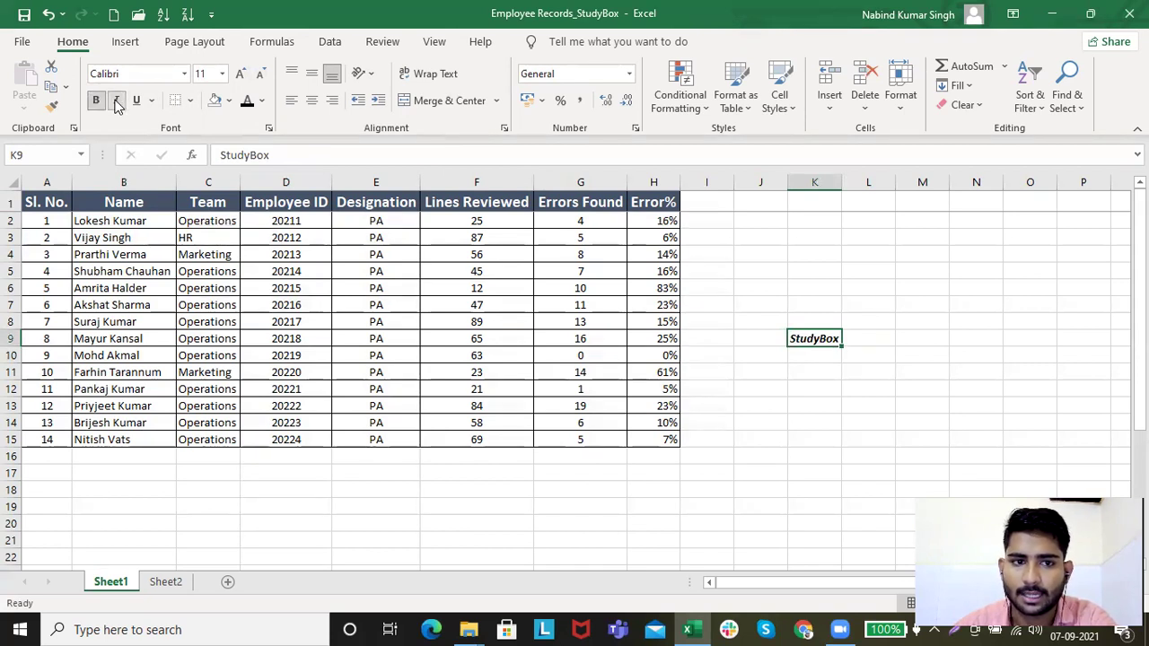
click(133, 102)
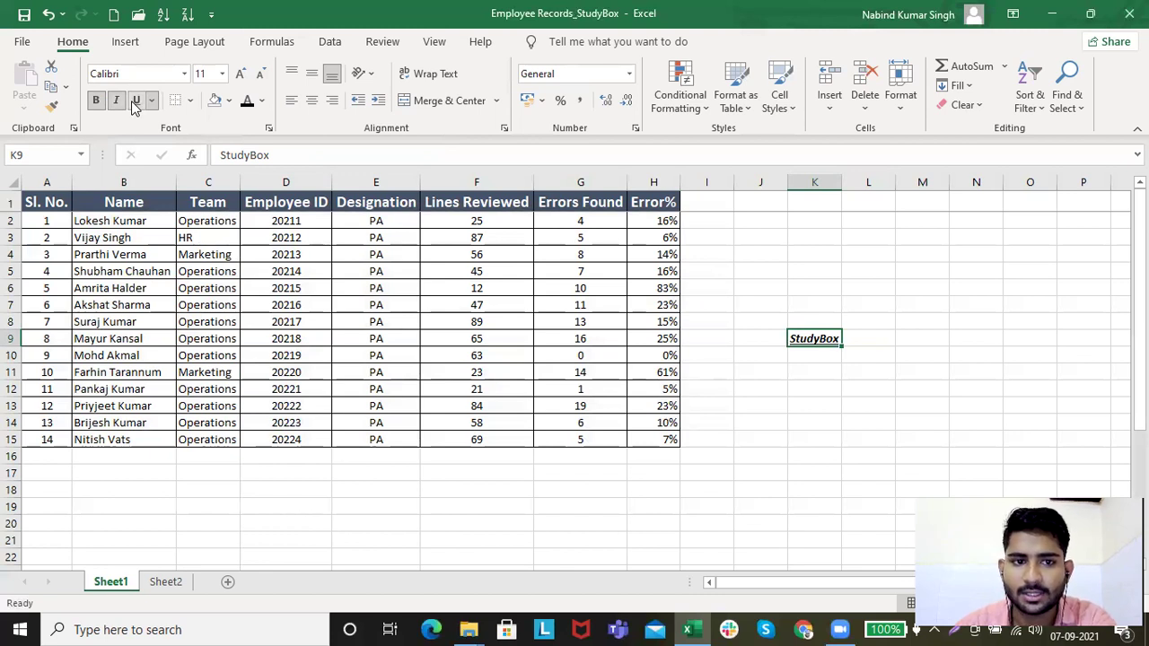
- Remove the underline, italic and bold formatting from the StudyBox text in K9
click(133, 104)
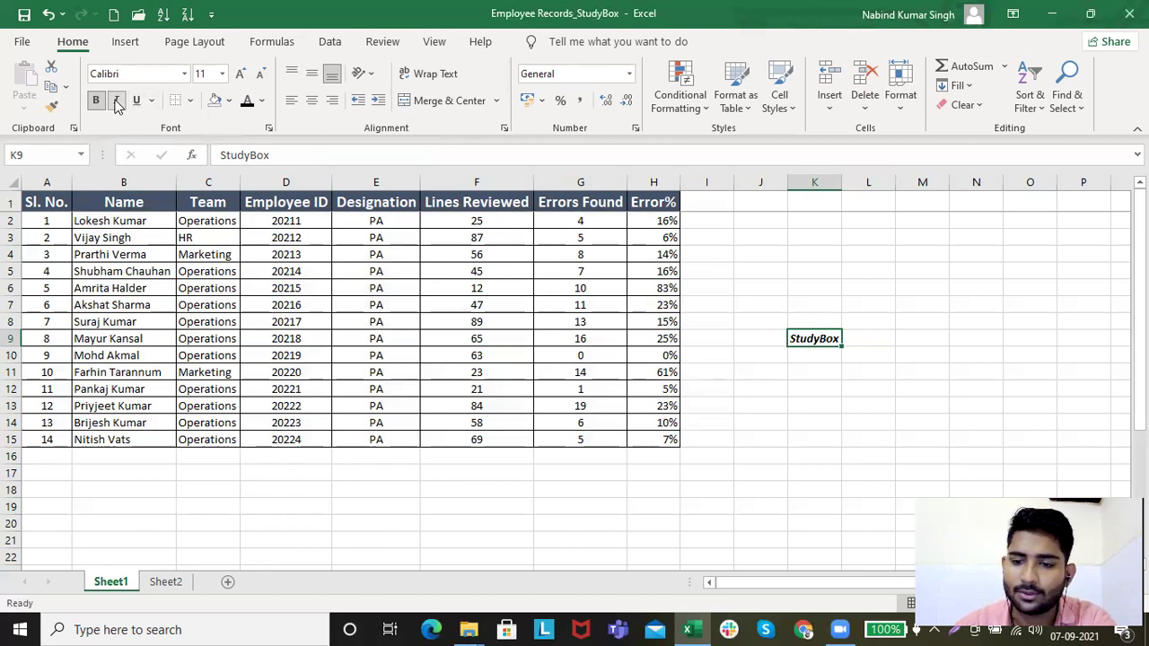
click(117, 104)
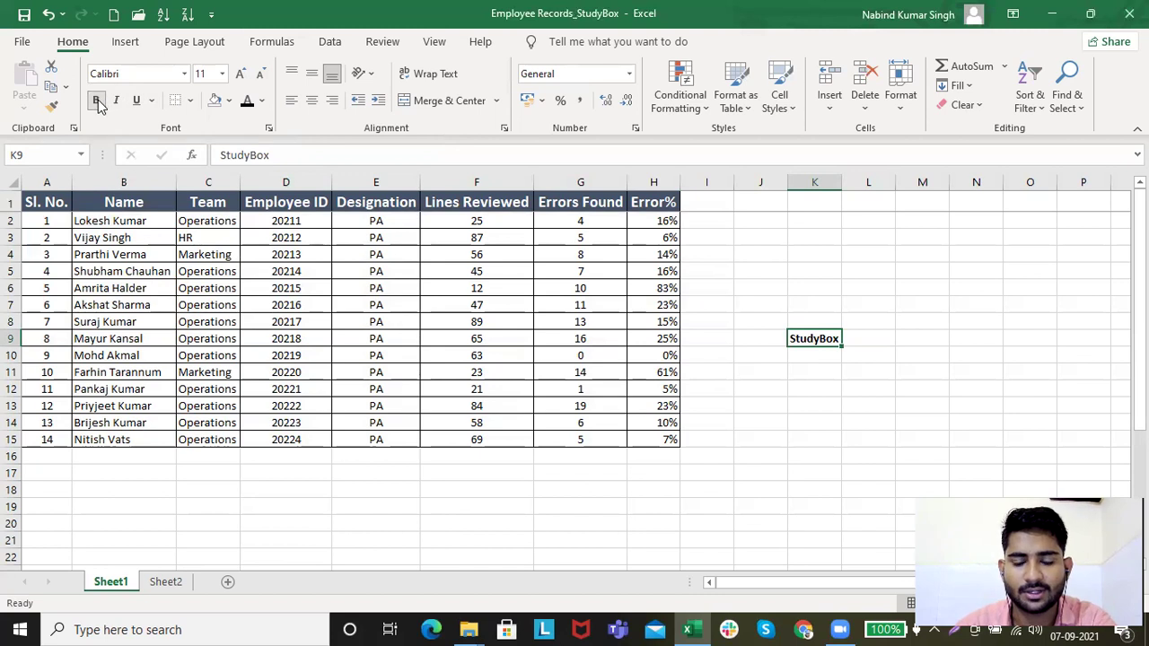
click(97, 102)
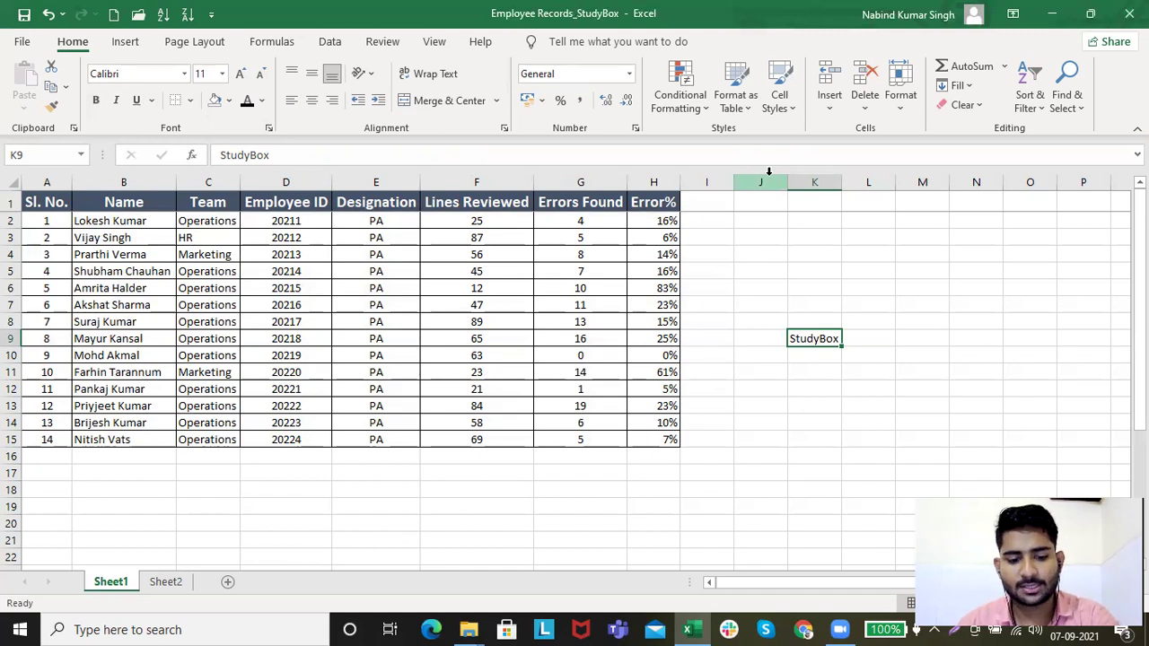
- Reapply bold, italic and underline to cell K9
key(ctrl+b)
key(ctrl+i)
key(ctrl+u)
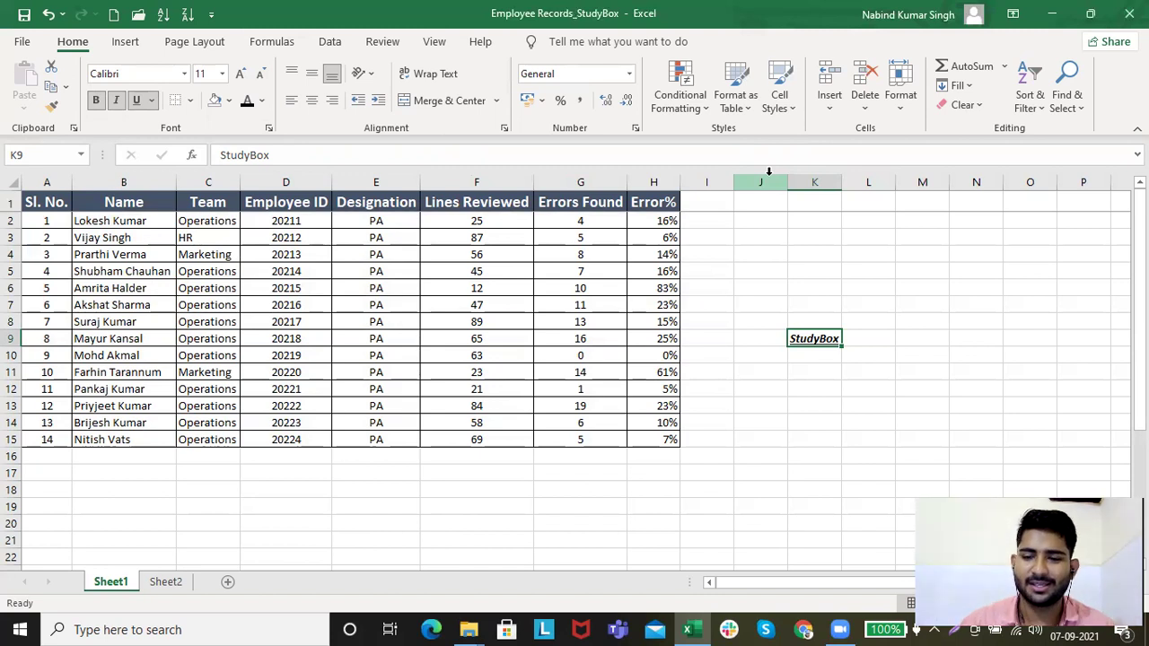
- Undo the bold, italic and underline formatting on cell K9 until the text is plain
key(ctrl+b)
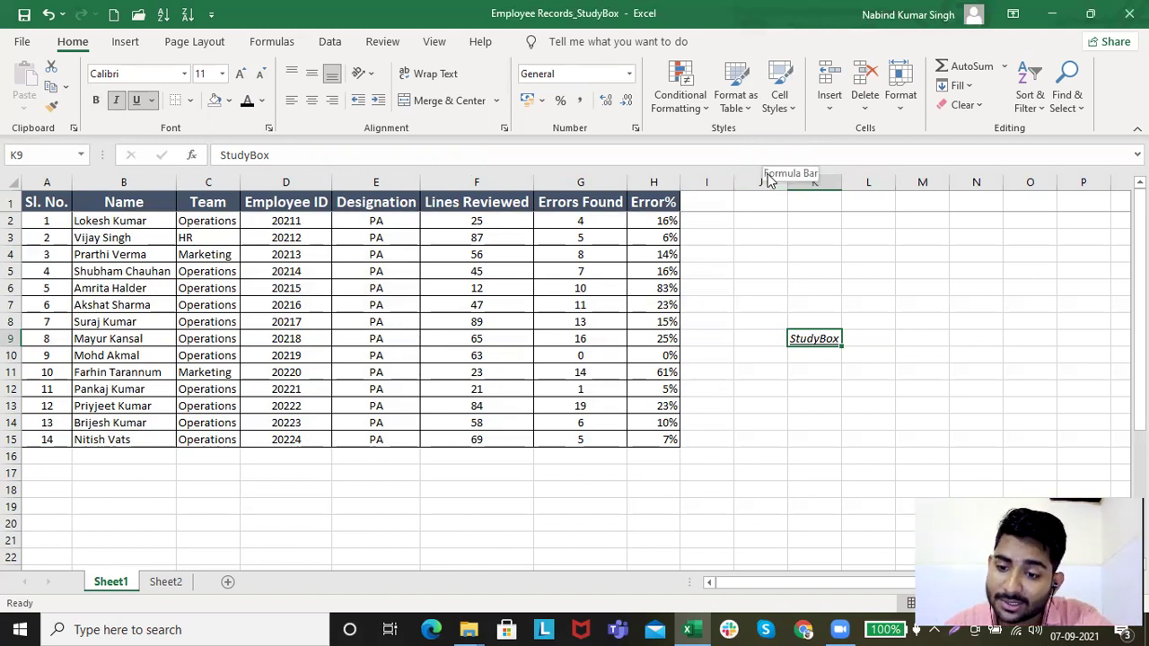
key(ctrl+b)
key(ctrl+u)
key(ctrl+i)
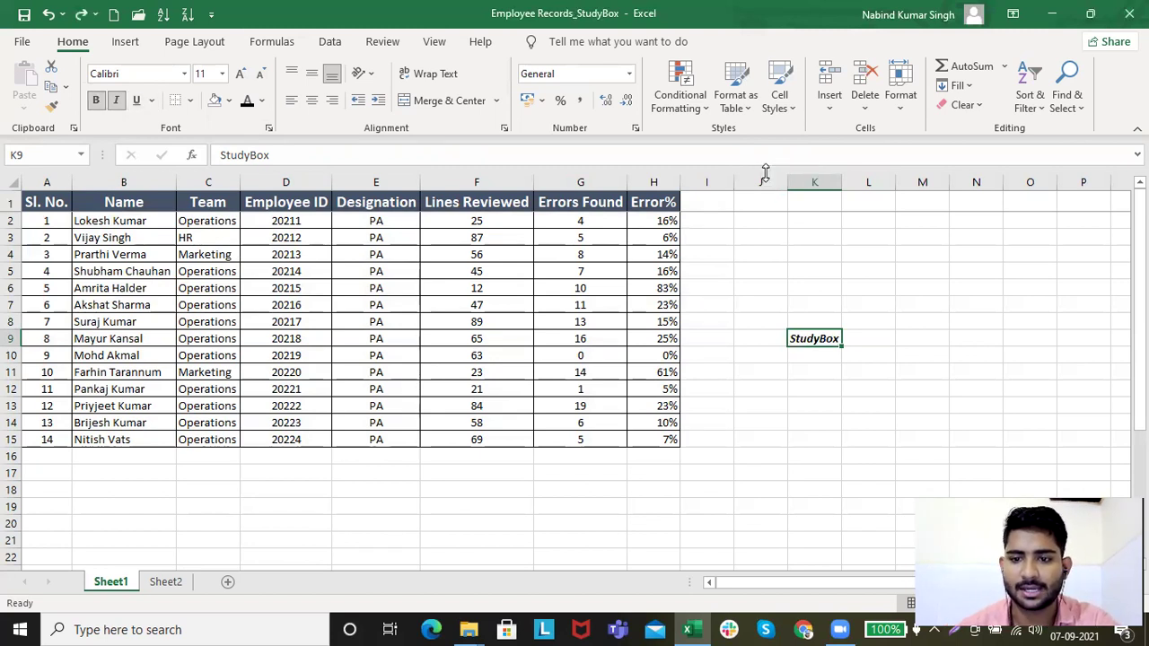
key(ctrl+b)
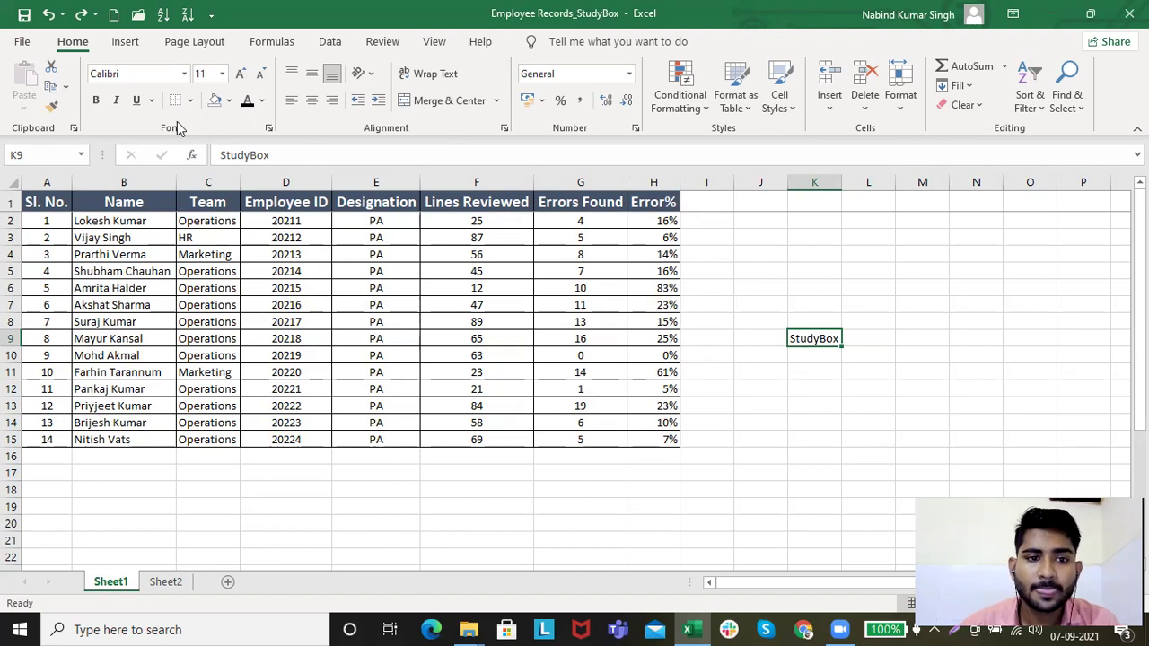
- Try a double underline on the StudyBox text in K9 and undo it
click(152, 101)
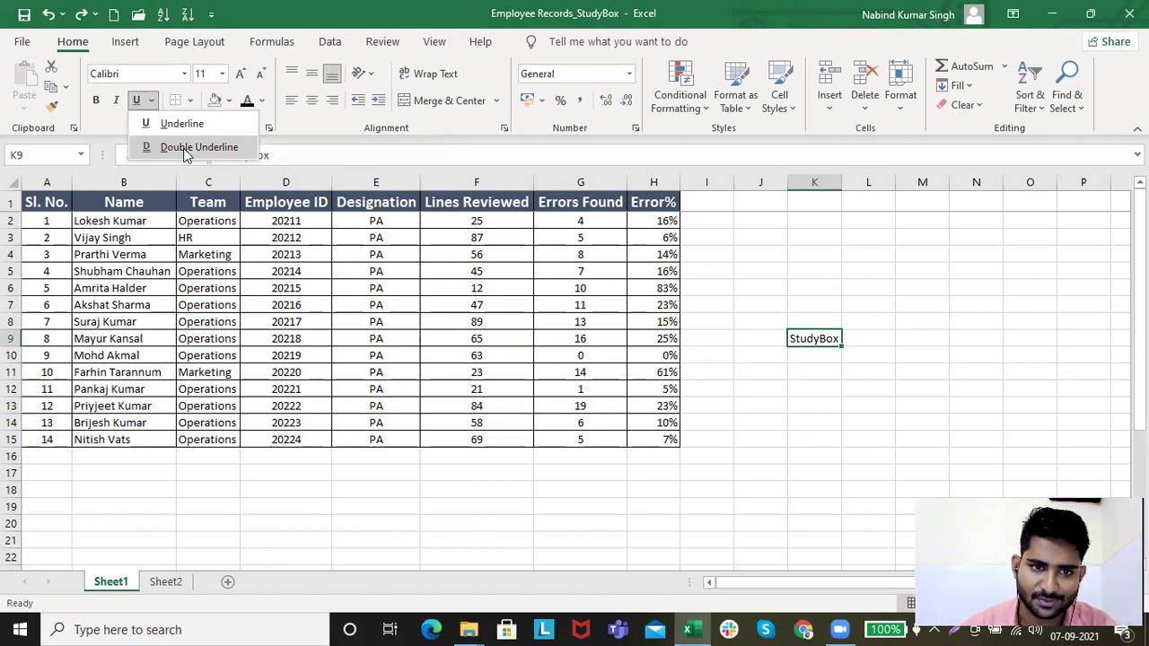
click(188, 148)
click(888, 386)
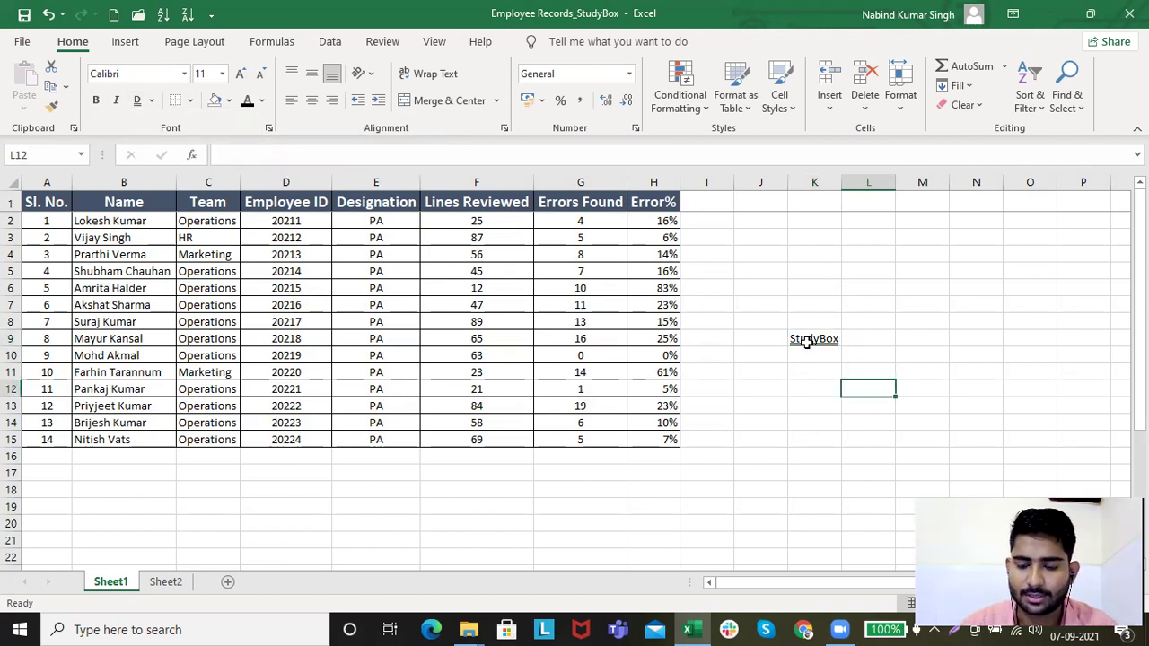
click(812, 340)
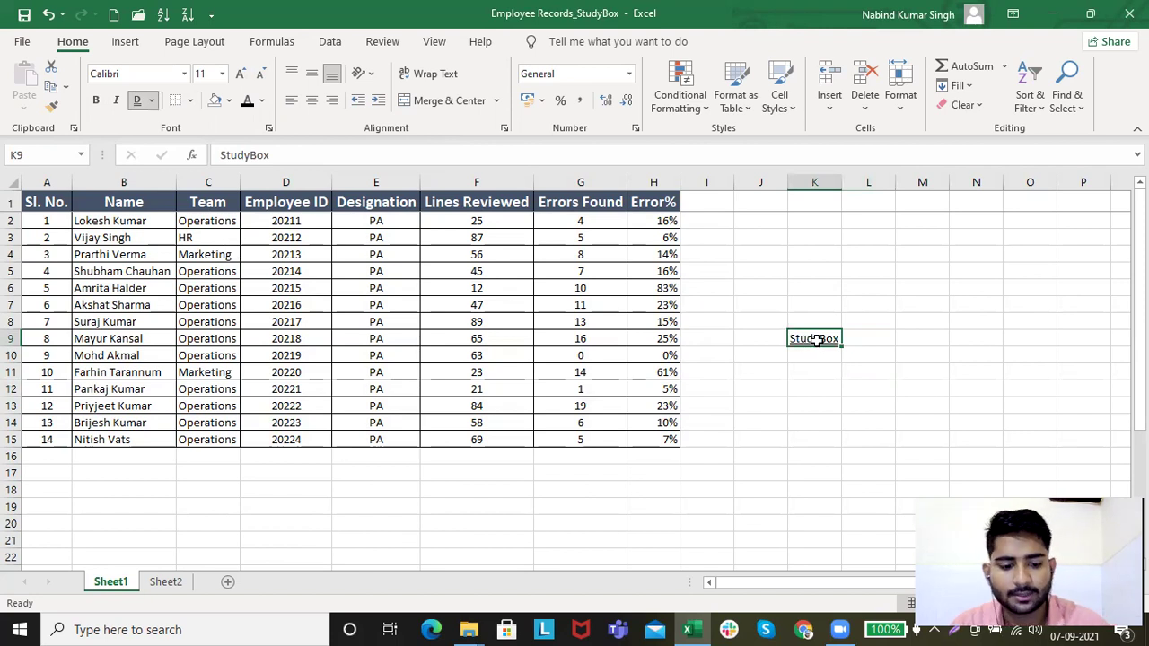
key(ctrl+z)
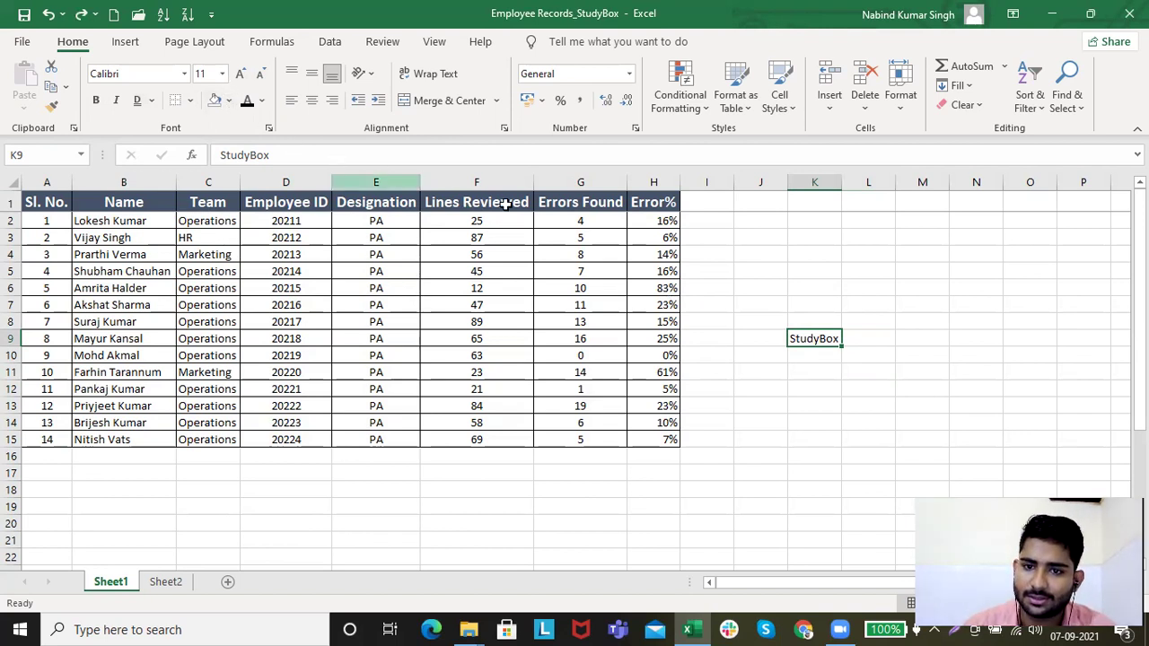
- Fill the header cells A1:H1 with black from the theme colors
click(808, 205)
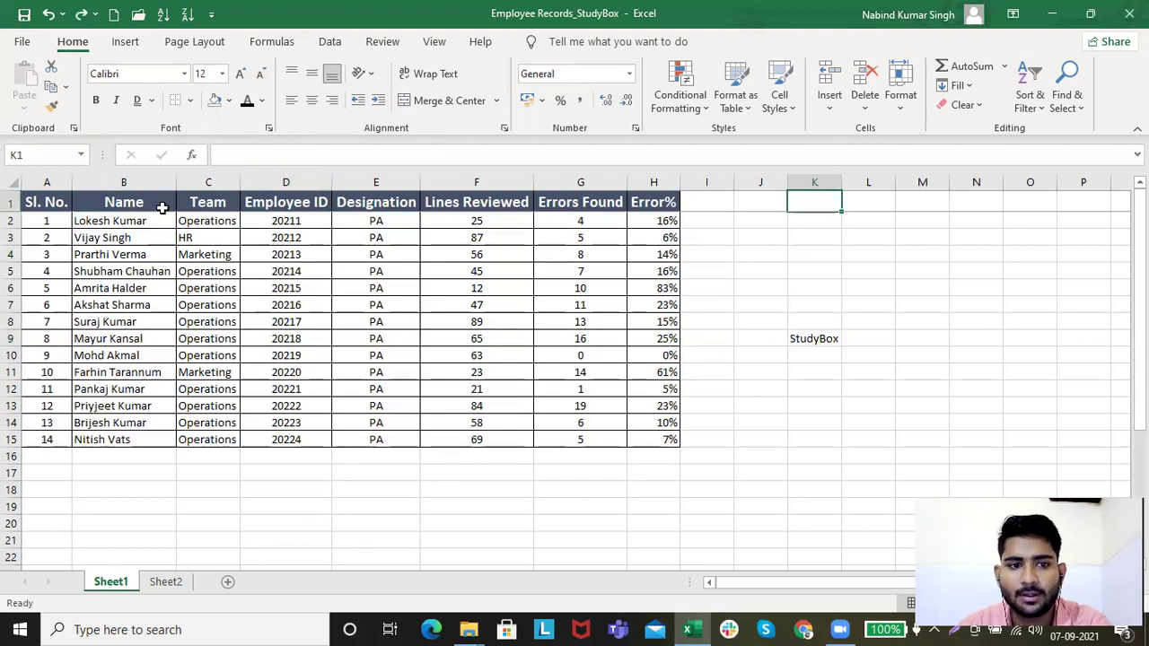
drag(27, 201, 153, 205)
drag(233, 218, 659, 206)
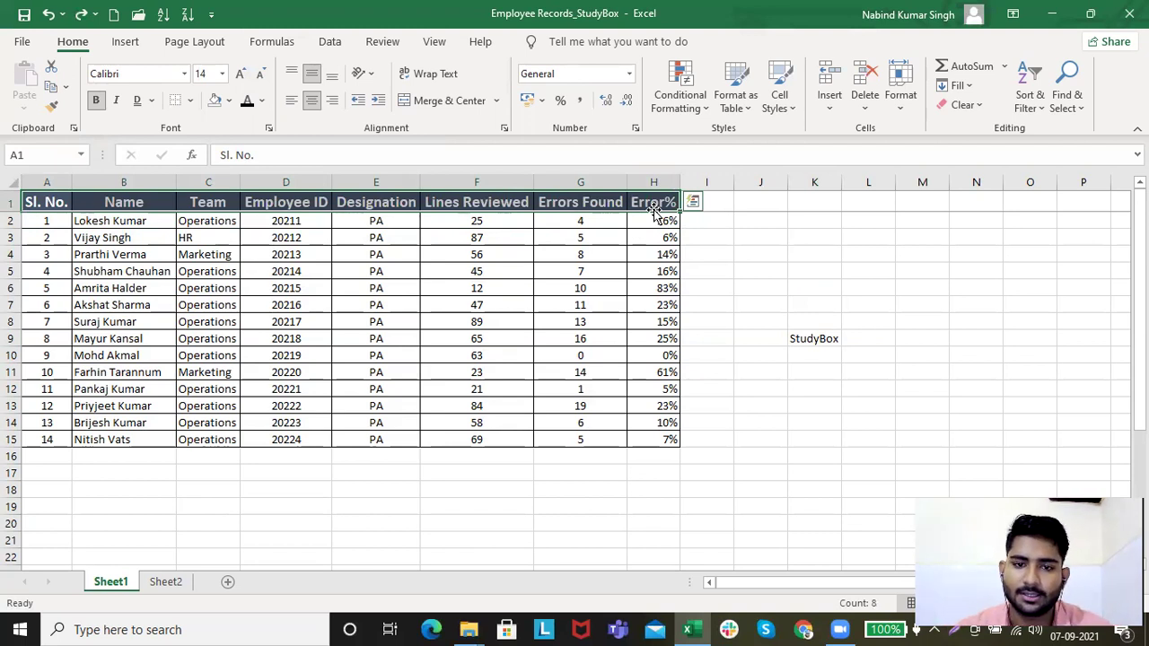
click(232, 99)
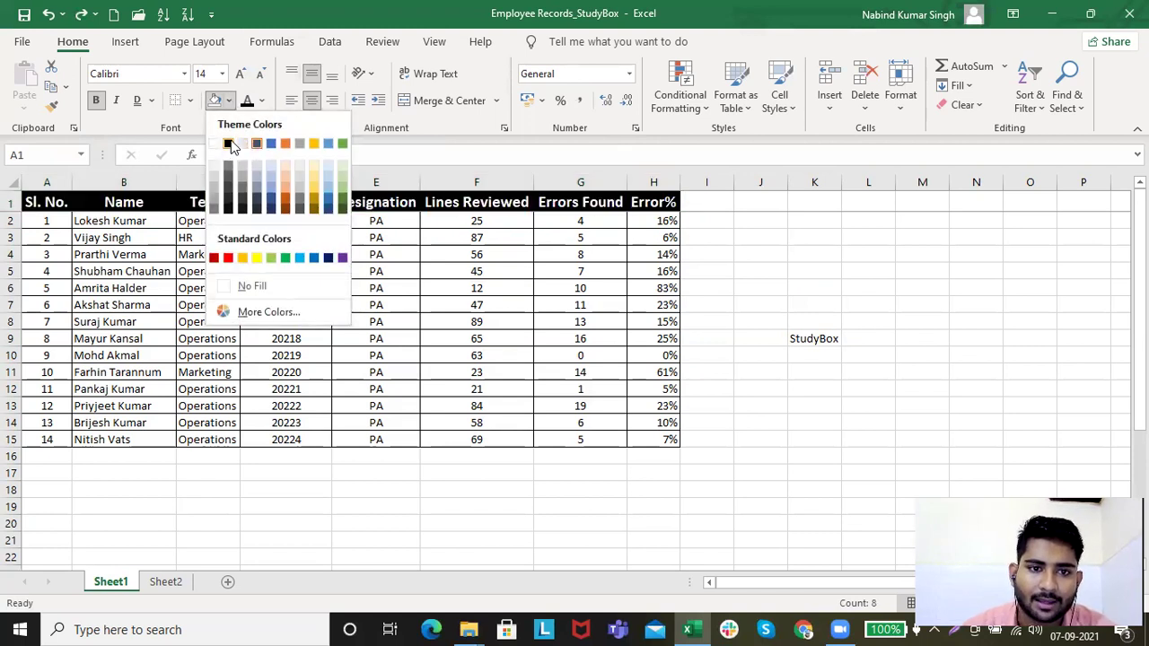
click(229, 145)
- Try a custom dark gray fill on the header cells A1:H1 and restore the dark blue-gray theme fill
click(231, 99)
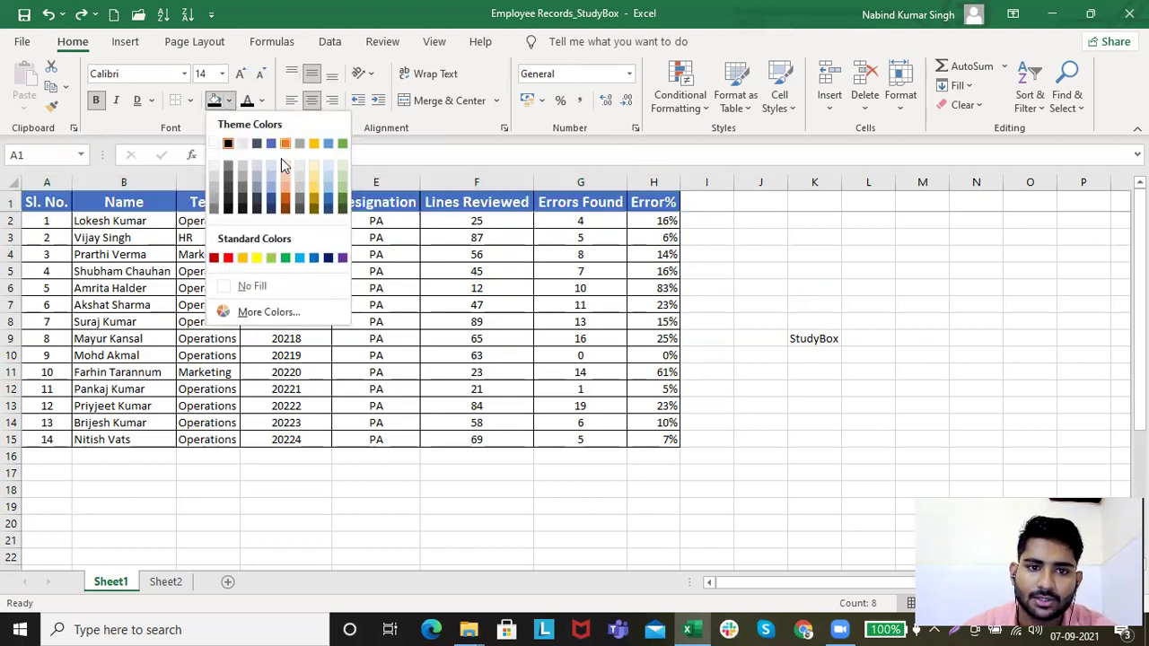
click(254, 312)
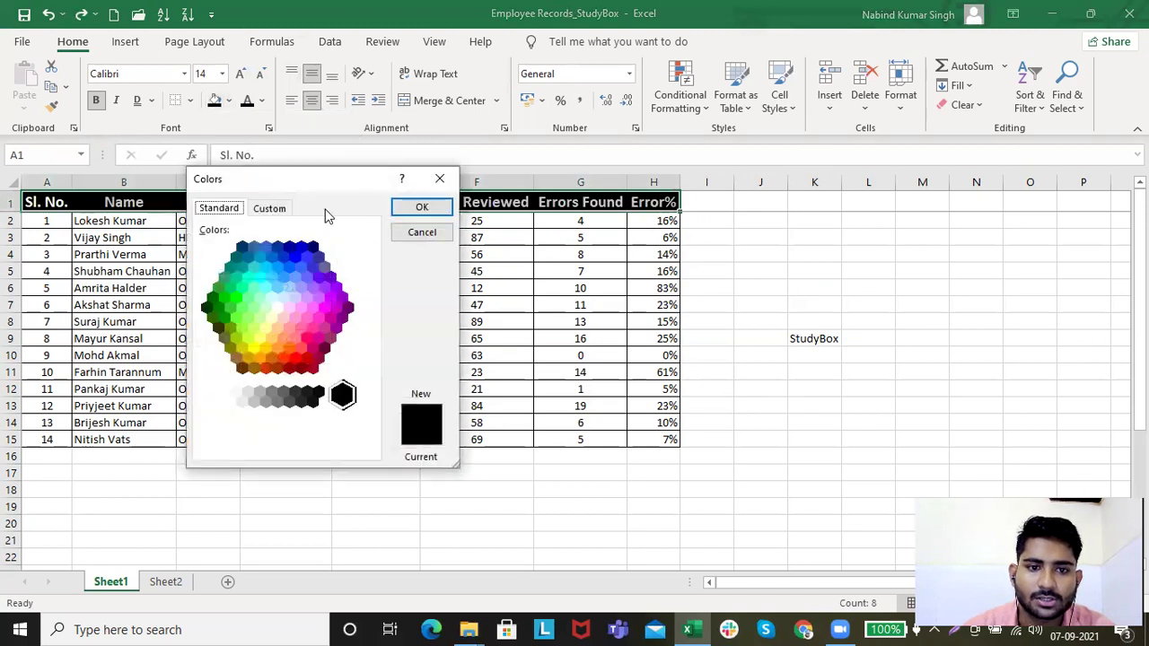
click(269, 208)
click(372, 348)
drag(372, 349, 369, 316)
click(421, 207)
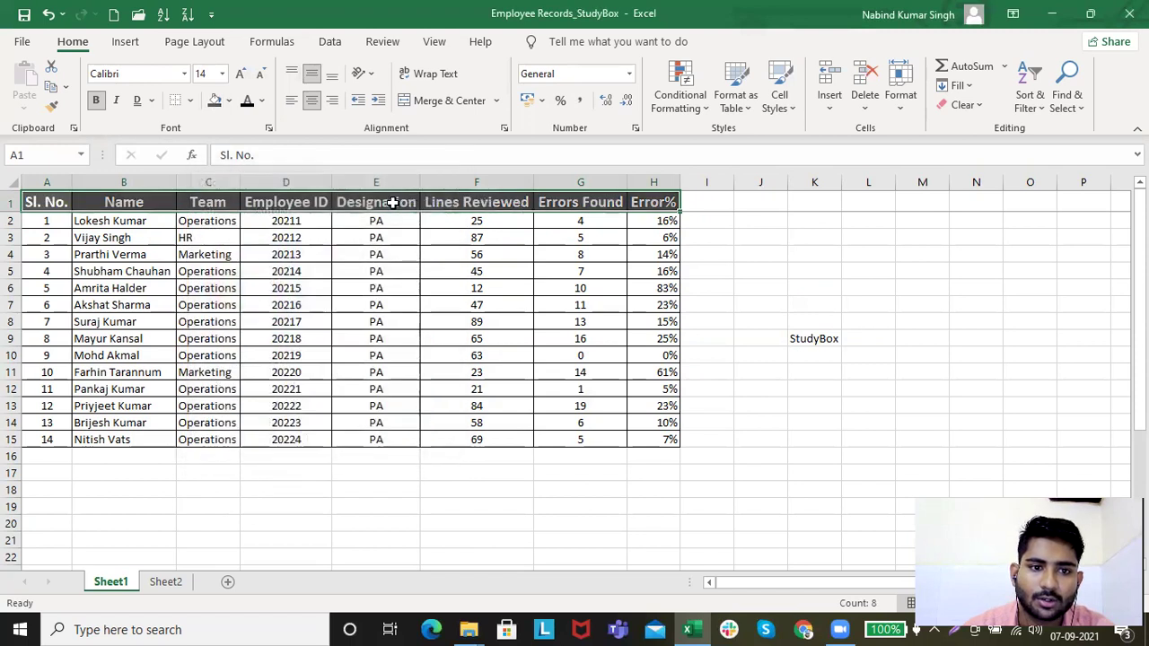
click(228, 101)
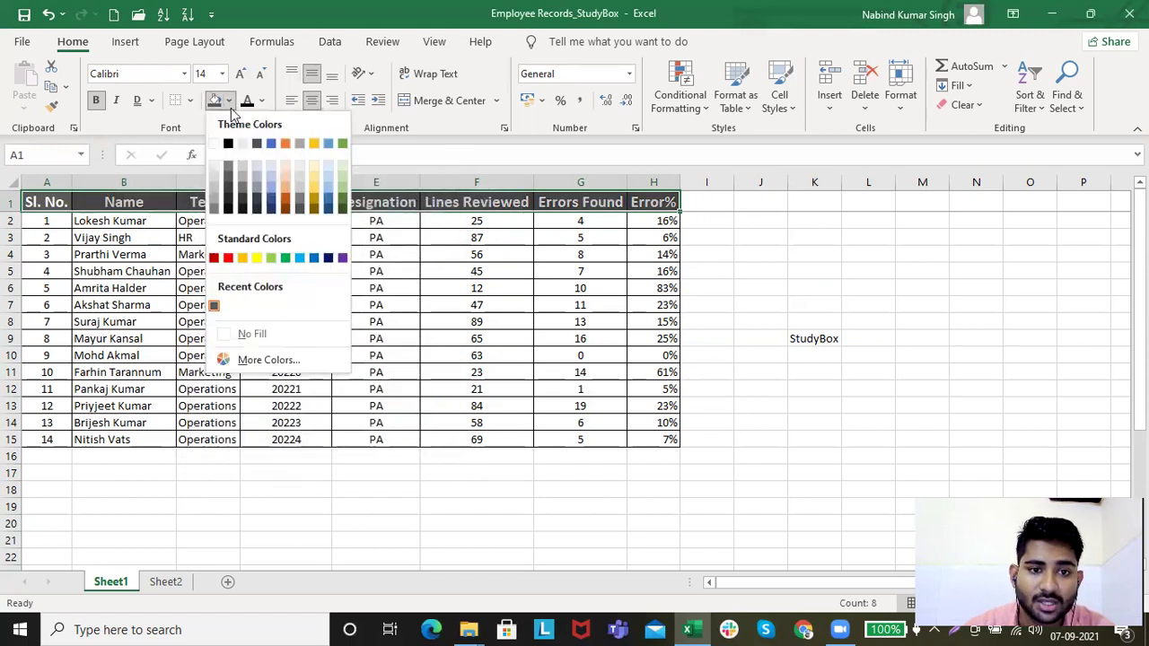
click(255, 143)
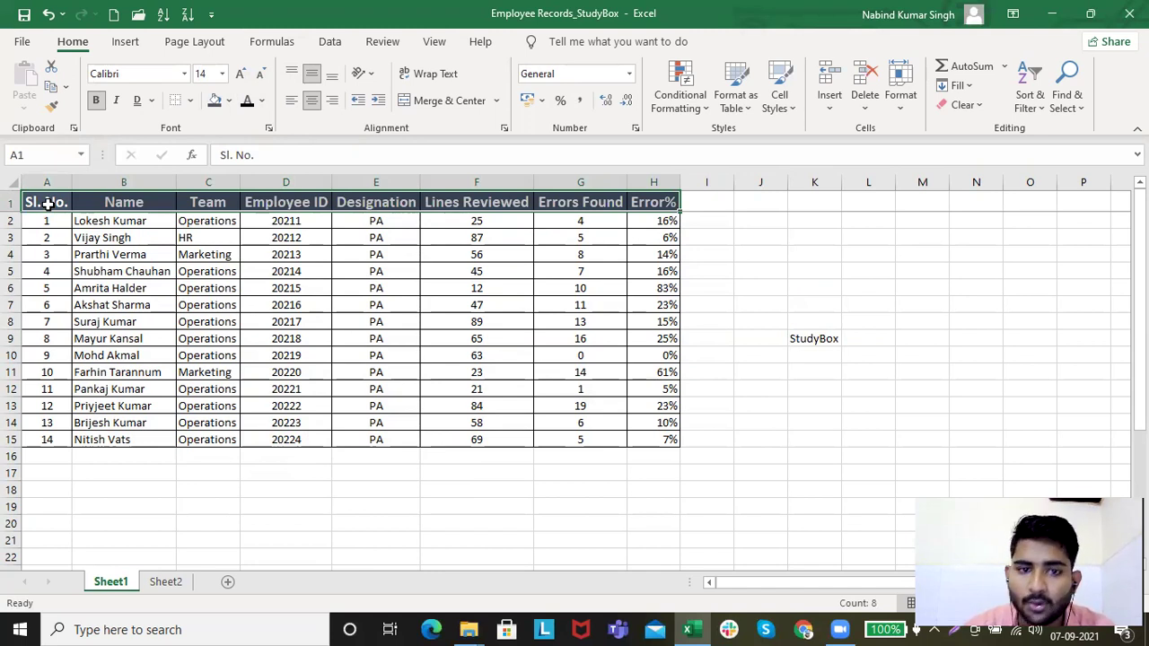
- Try black, yellow and purple font colors on the header cells A1:H1
click(263, 101)
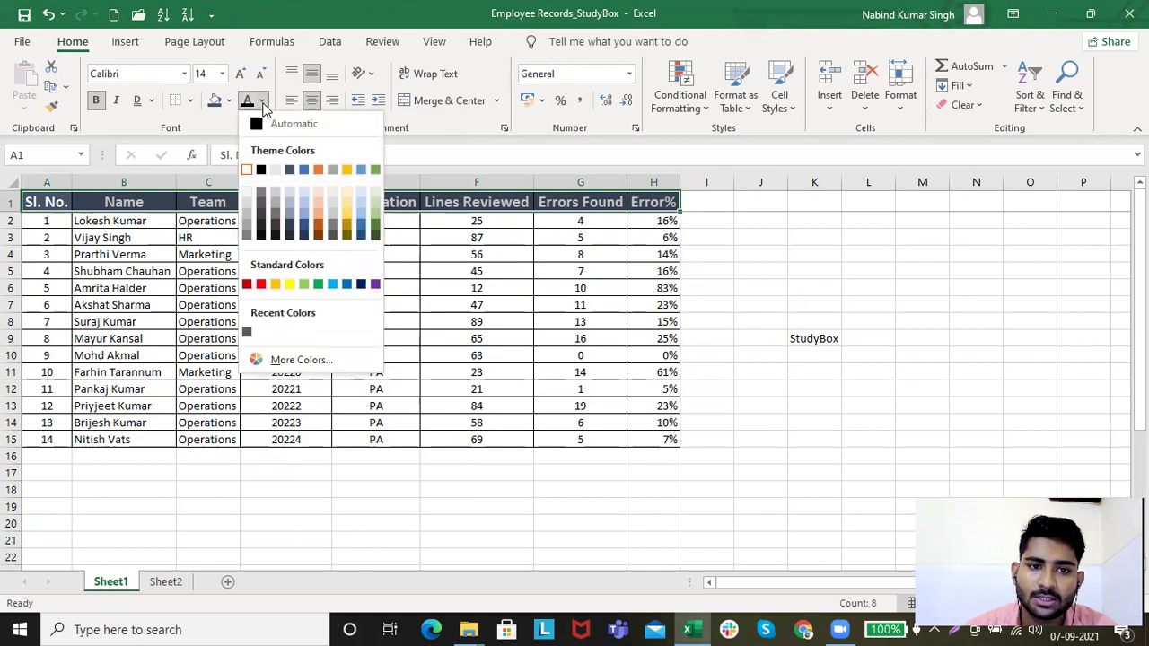
click(262, 170)
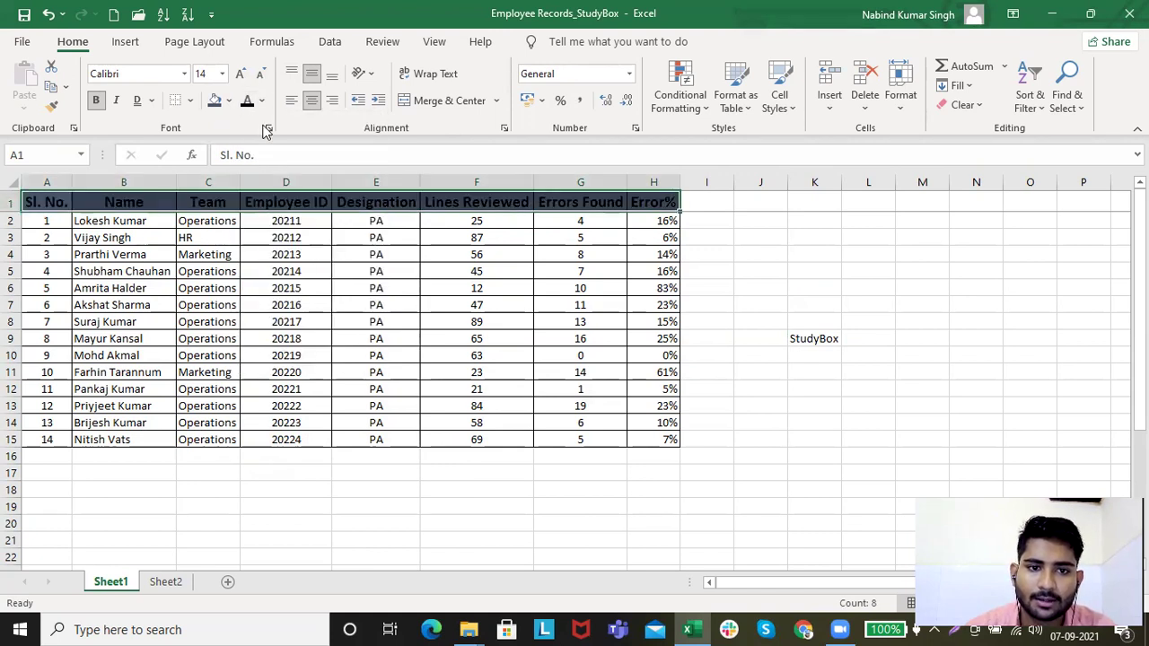
click(263, 102)
click(290, 285)
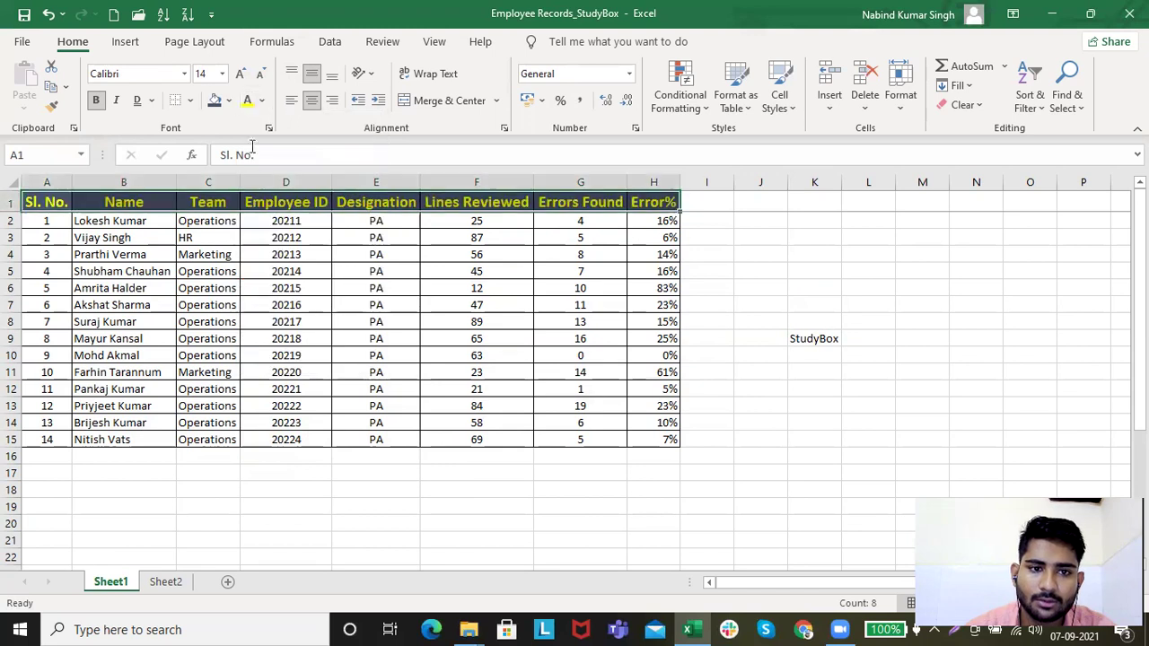
click(263, 102)
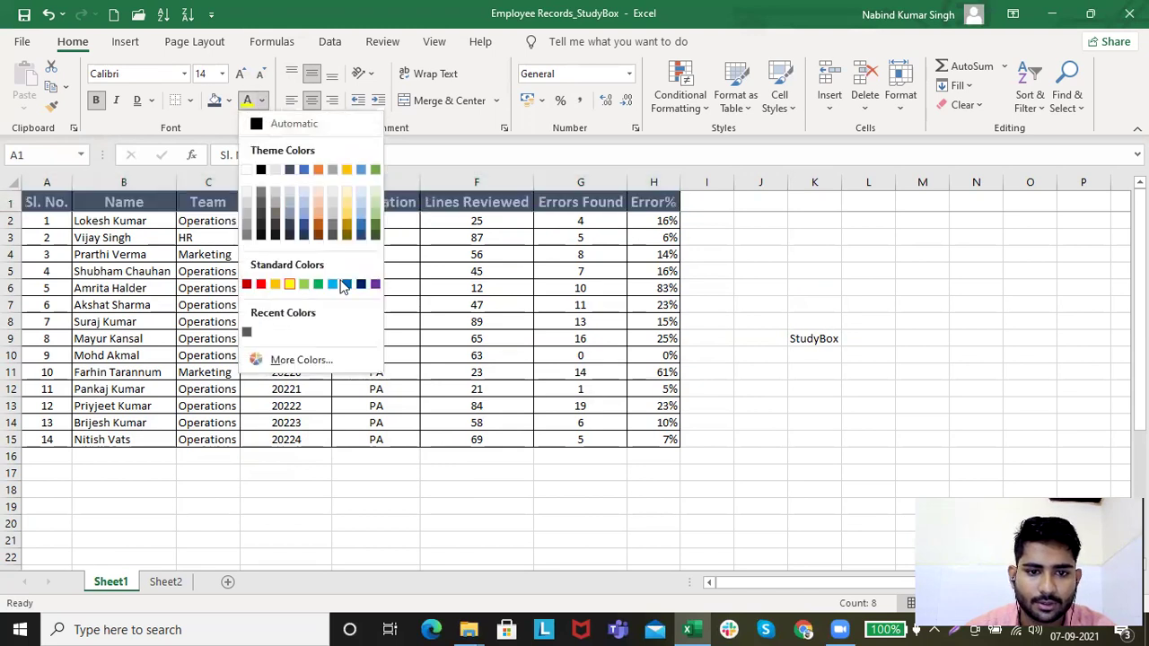
click(379, 285)
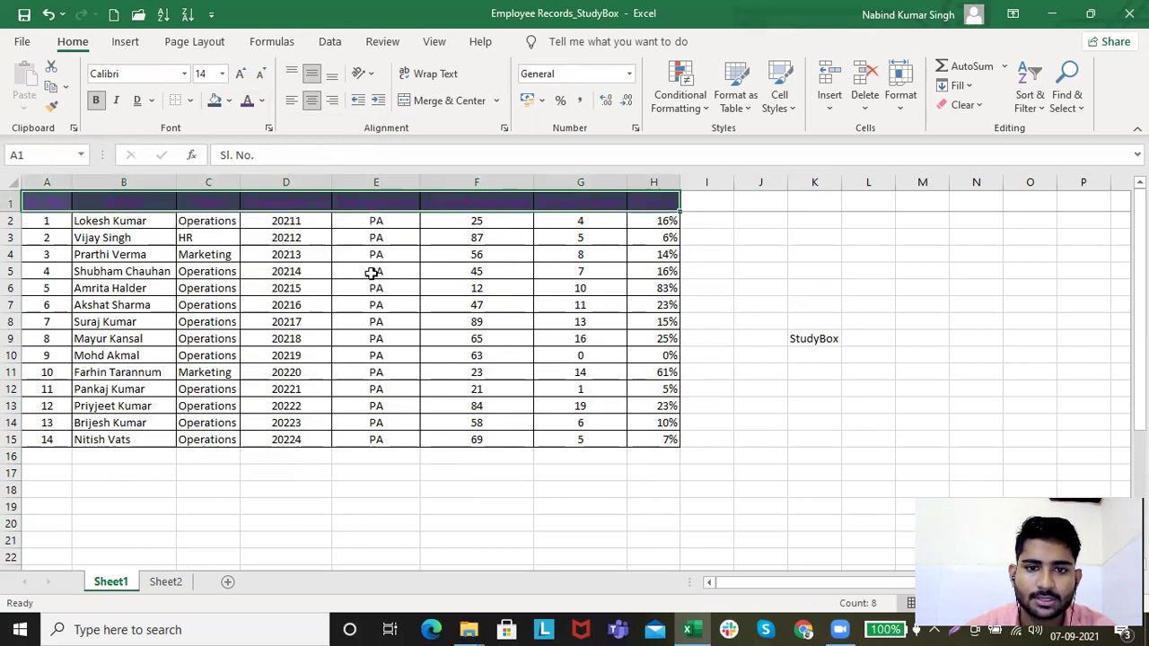
- Set the font color of the header cells A1:H1 back to white and select cell D5
click(262, 101)
click(248, 170)
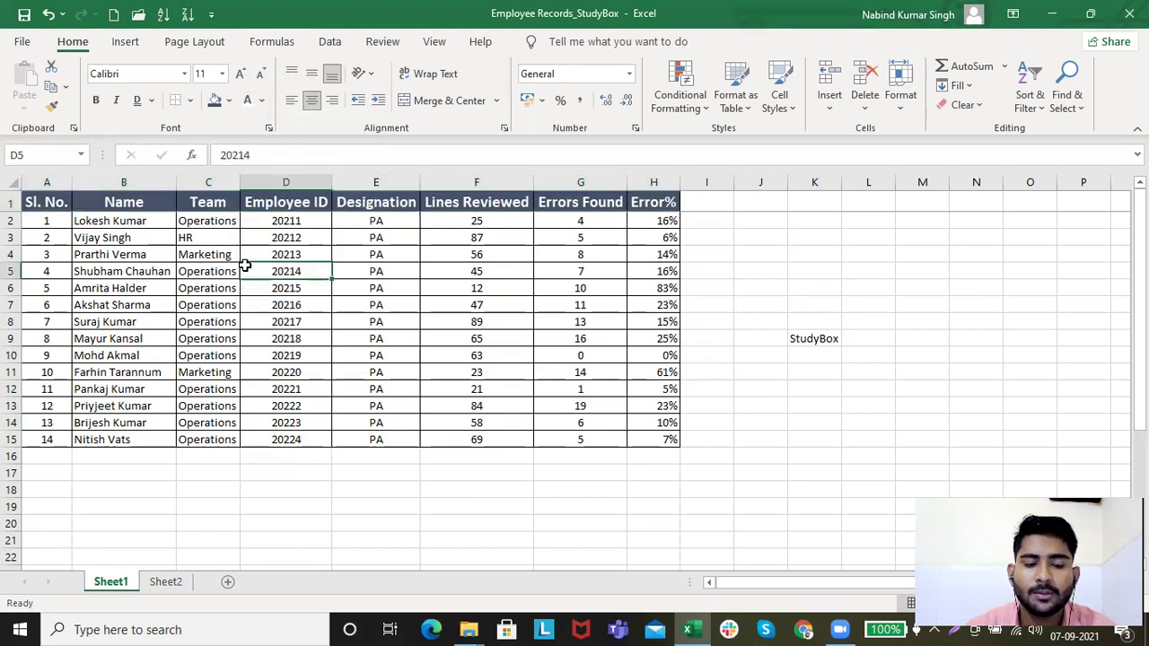
click(244, 266)
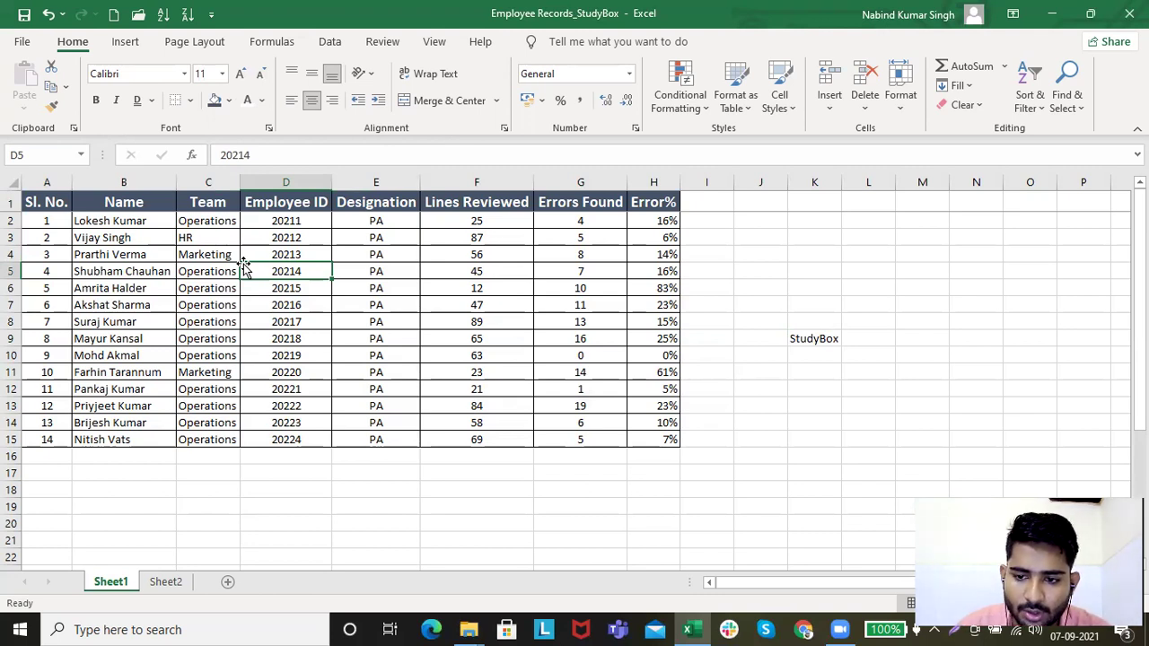
- Italicize the Sl. No. header text in cell A1
click(63, 200)
key(alt)
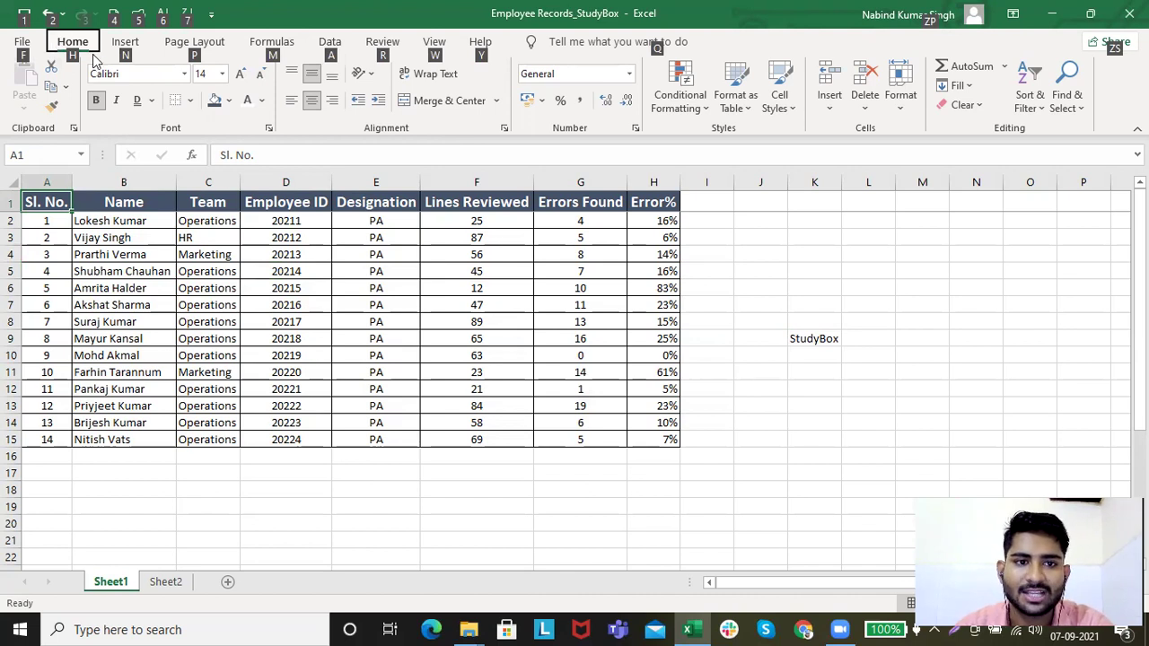
key(h)
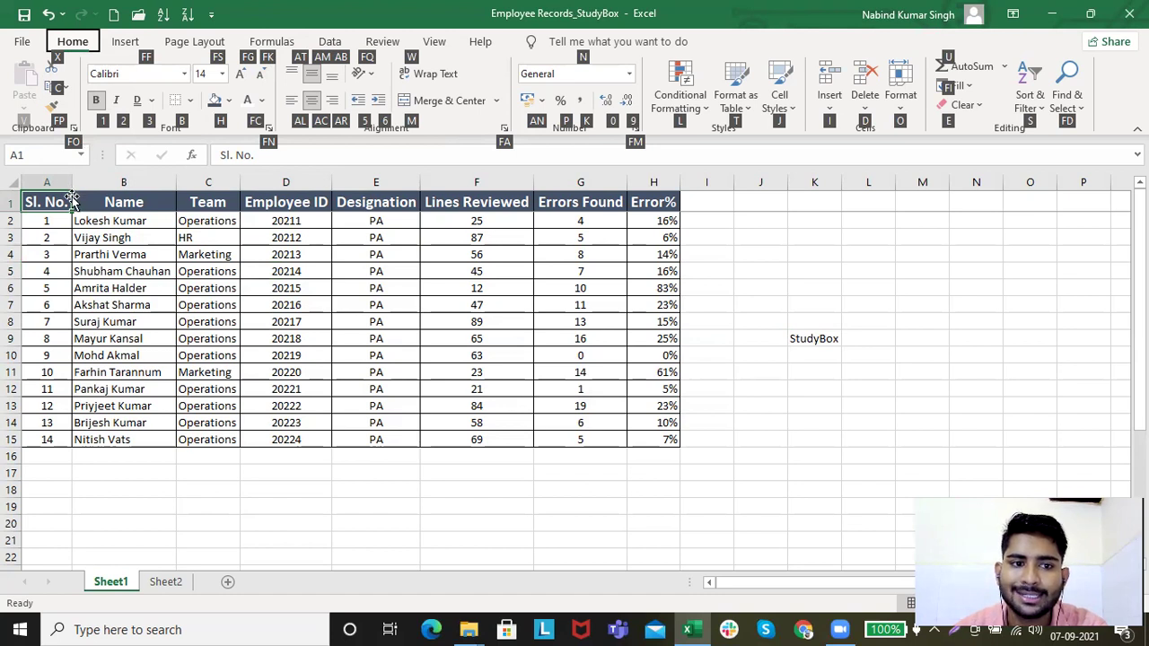
key(2)
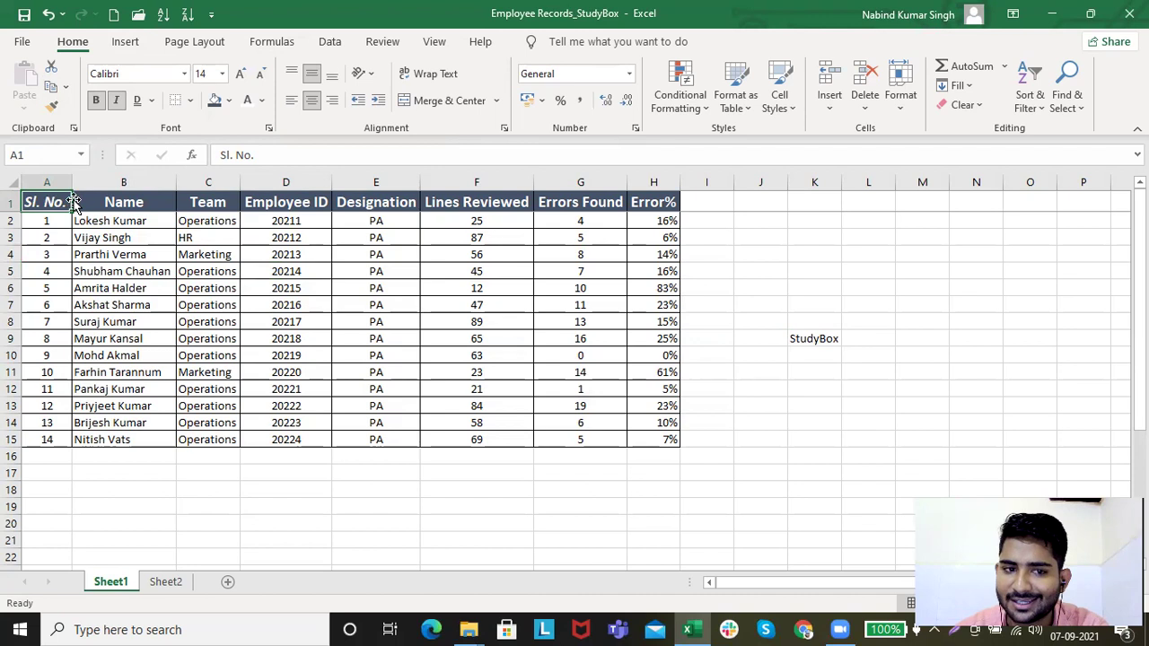
key(ctrl+z)
- Make the employee name in cell B5 bold
click(94, 255)
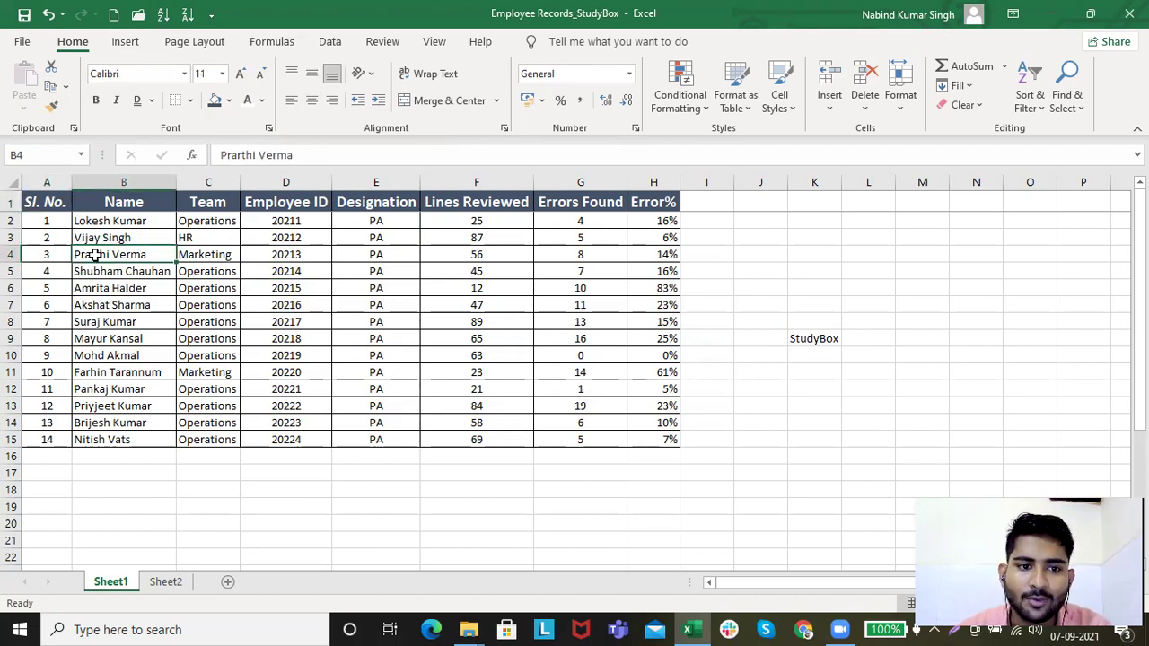
click(119, 274)
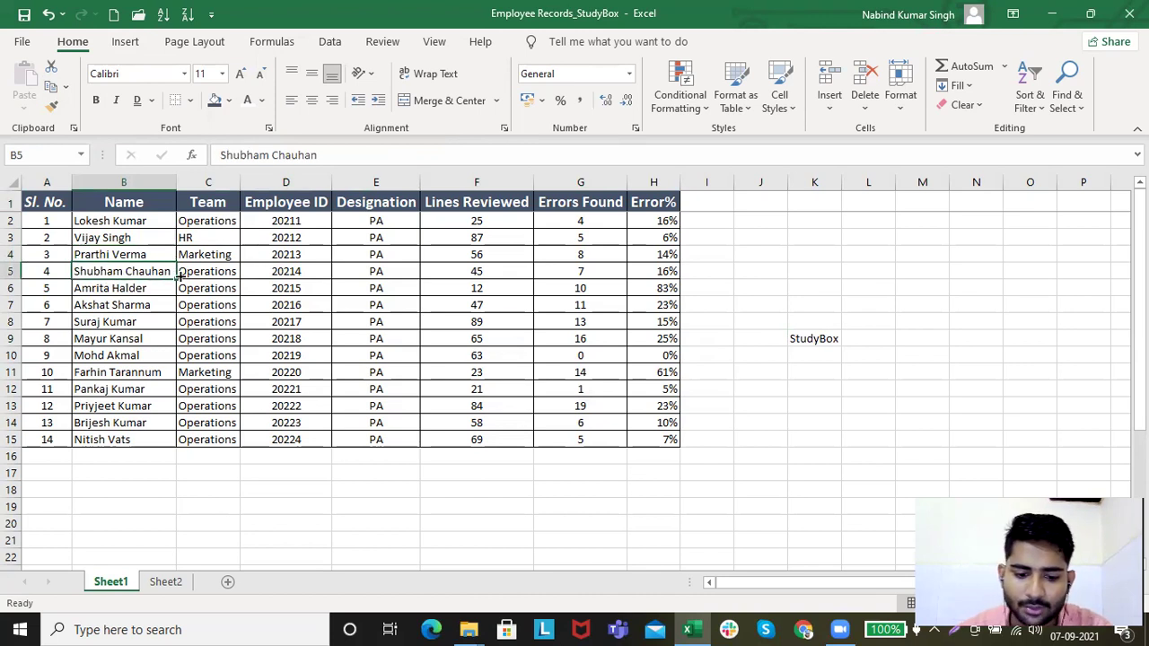
key(alt)
key(h)
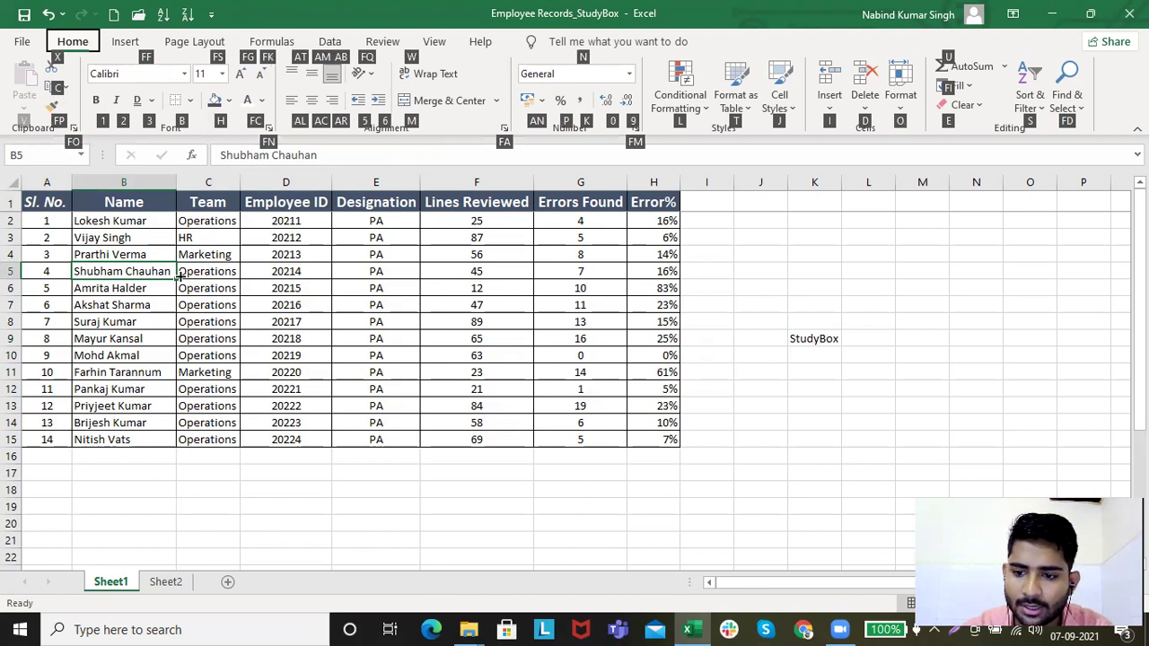
key(1)
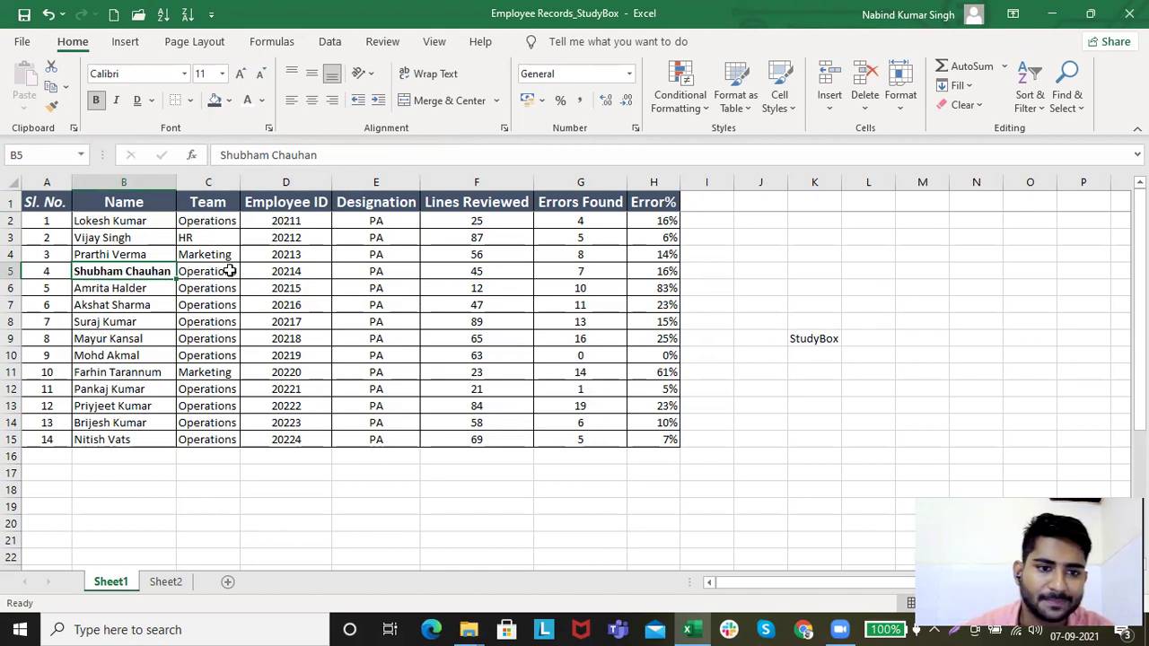
- Fill cell B5 with the standard green color
key(alt)
key(h)
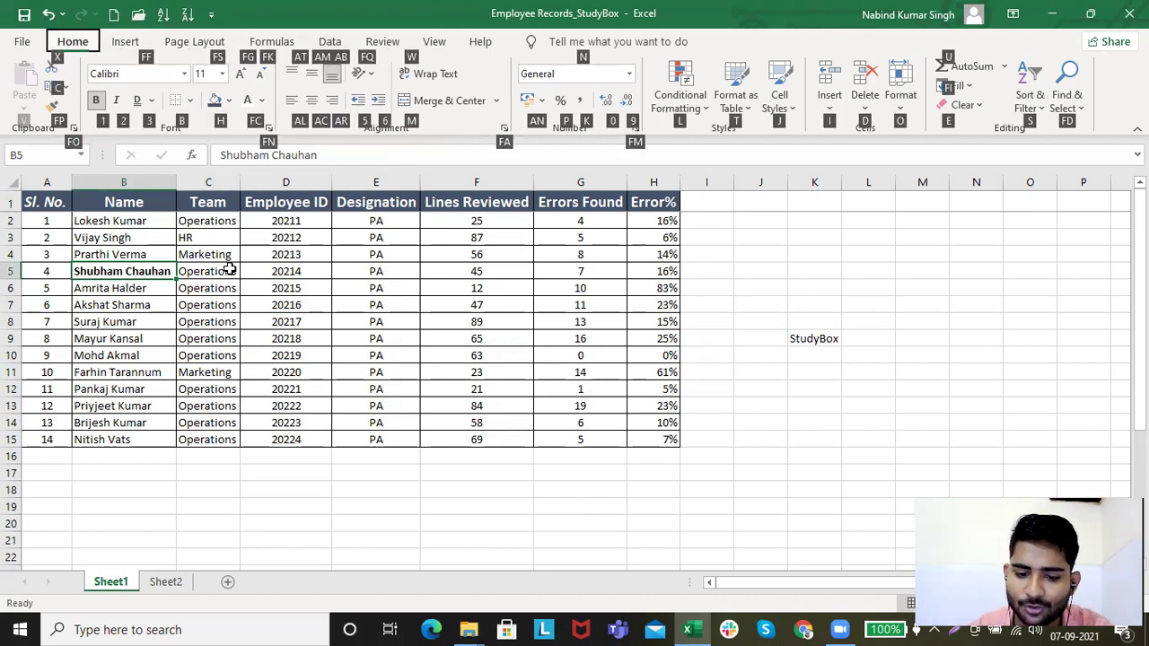
key(h)
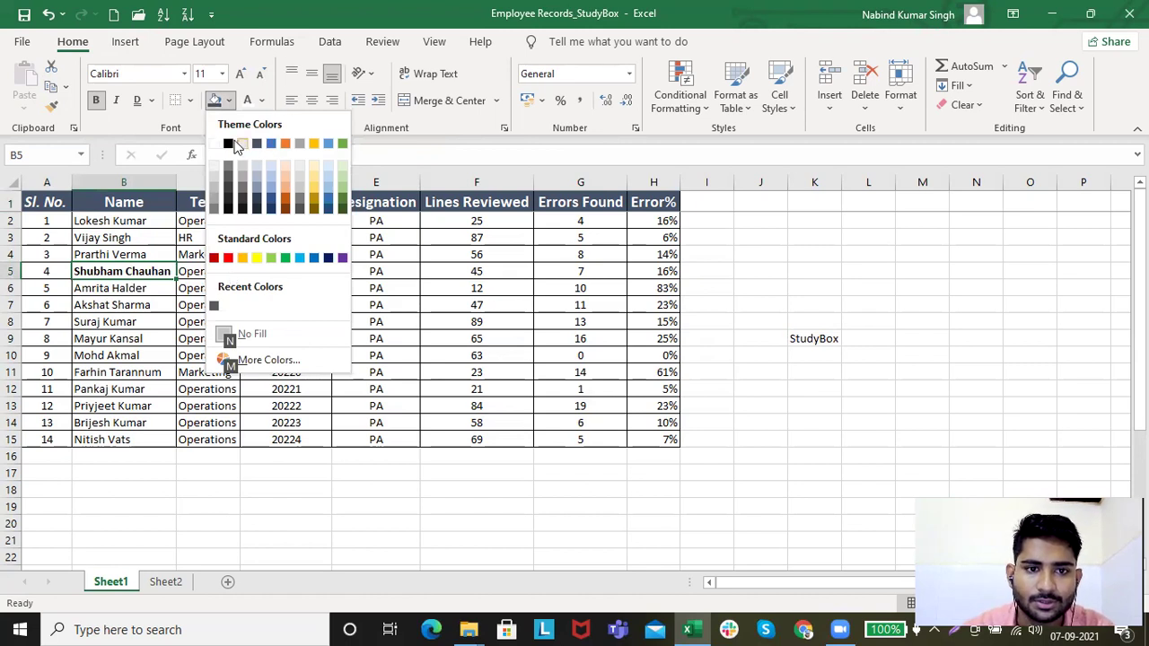
click(285, 258)
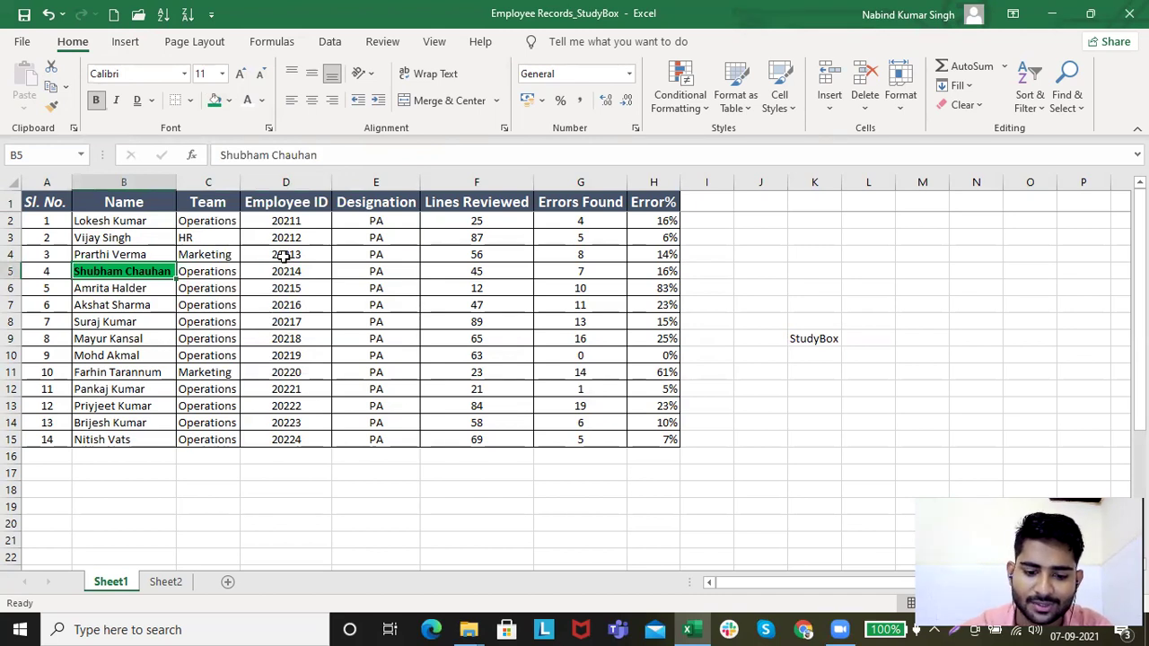
- Set the font color of cell B5 to the gold theme color
key(alt)
key(h)
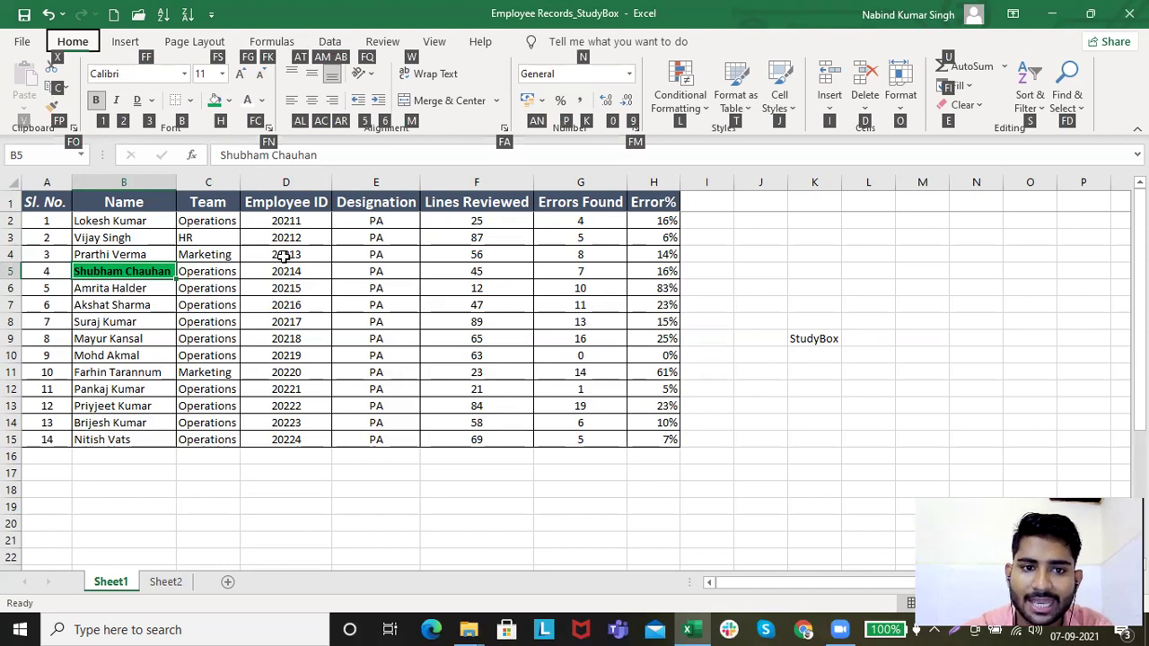
key(f)
key(c)
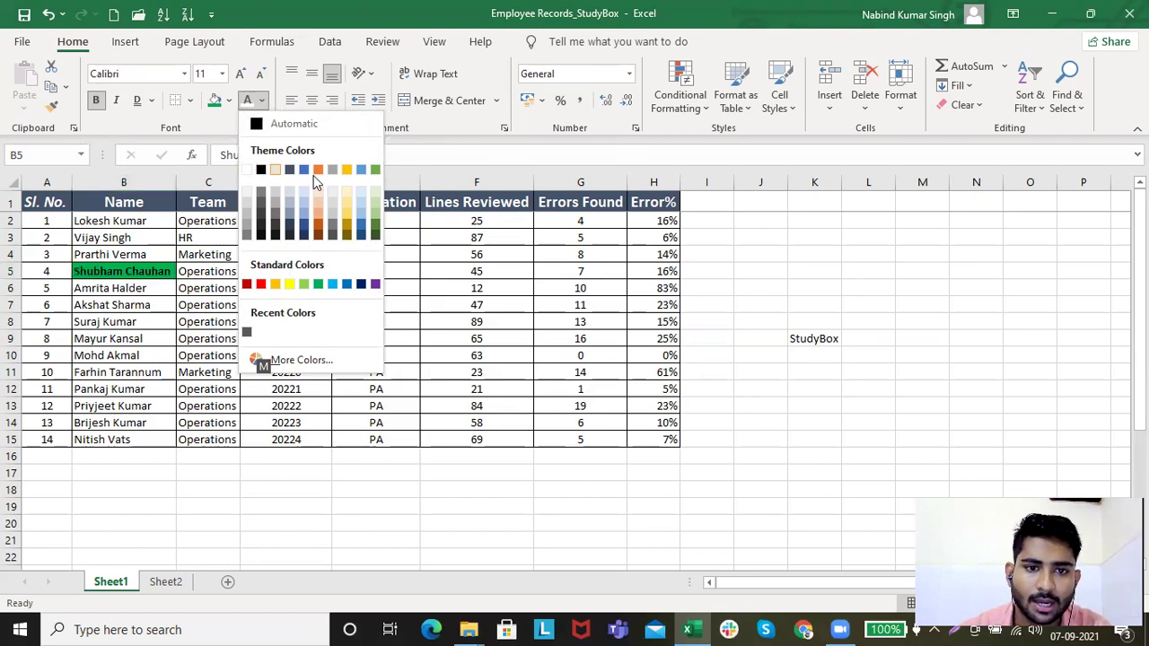
click(346, 170)
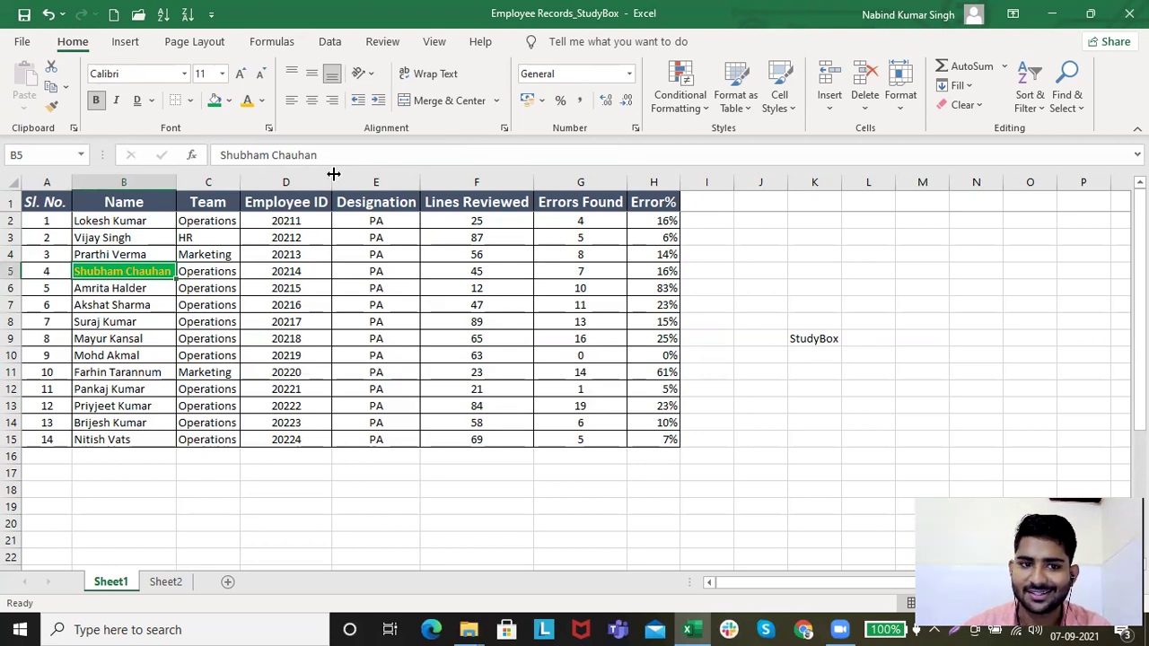
- Select the whole employee table A1:H15 and remove all its borders
click(61, 238)
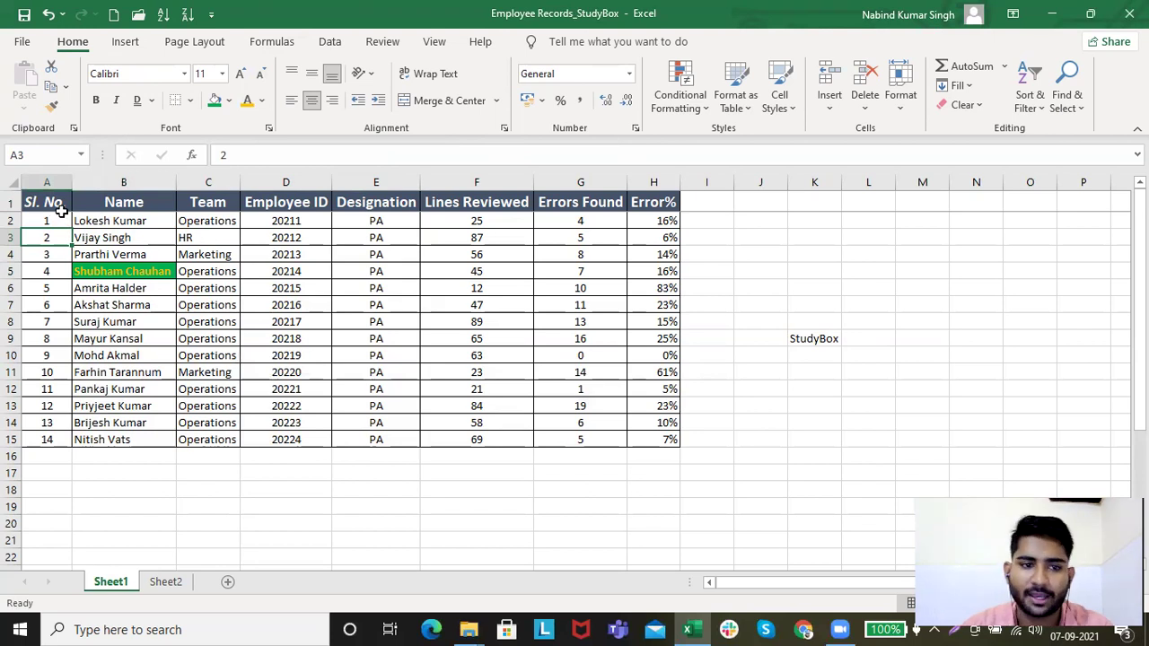
drag(31, 201, 645, 440)
click(191, 101)
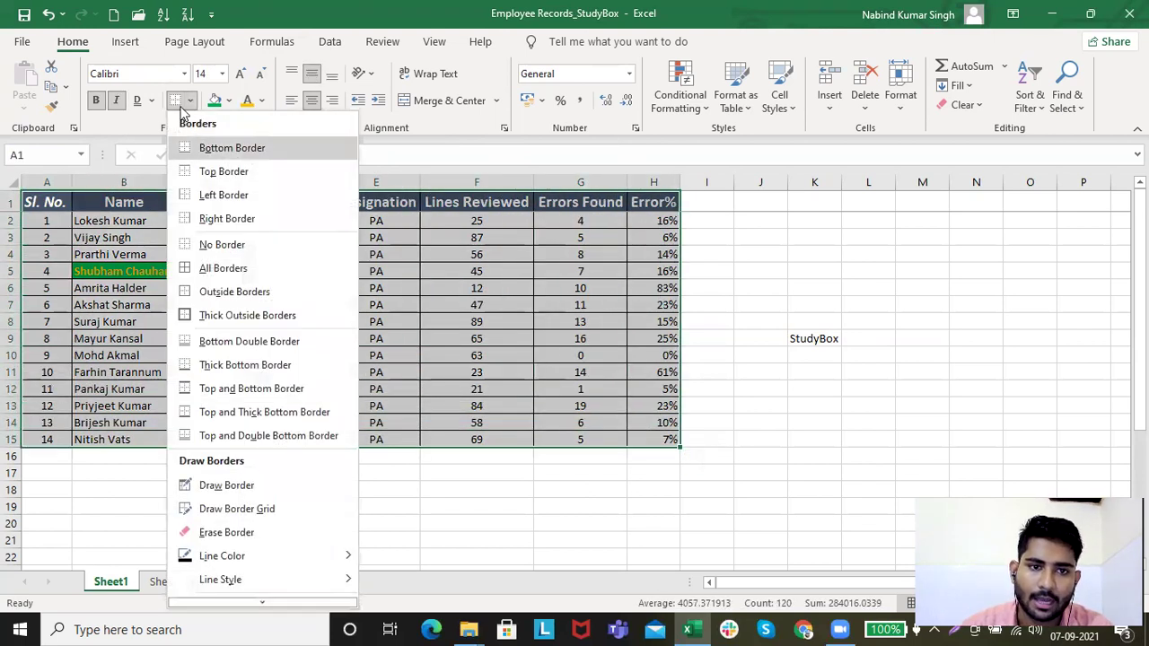
click(216, 267)
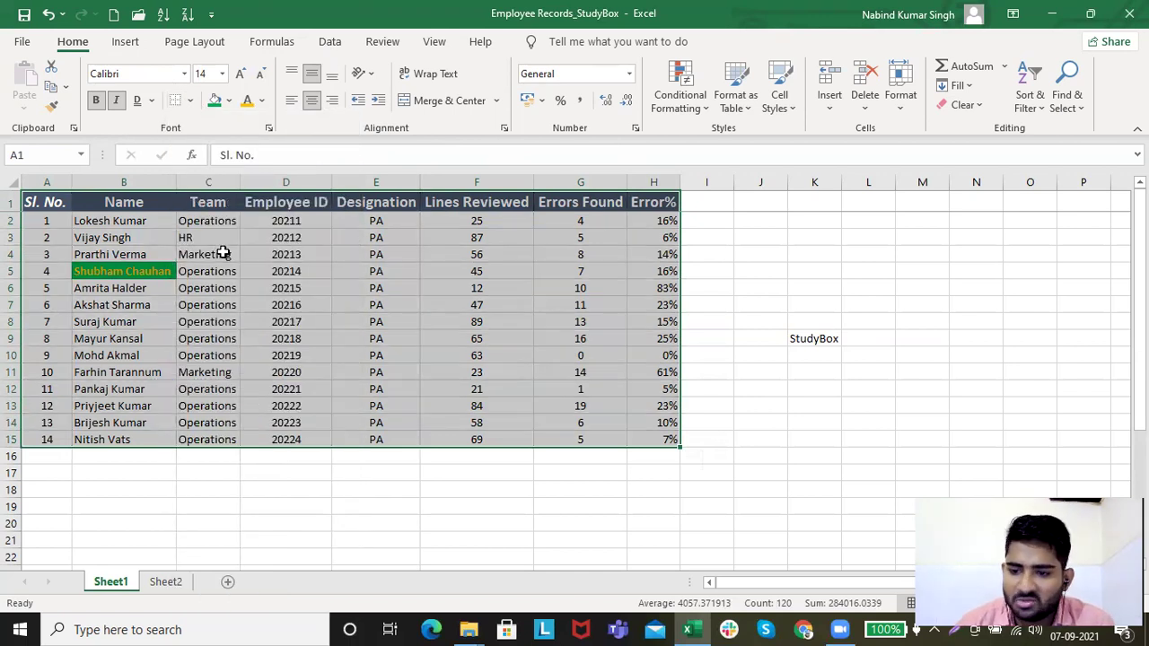
- Apply Thick Outside Borders to the table A1:H15 and select the empty cell J6
click(190, 100)
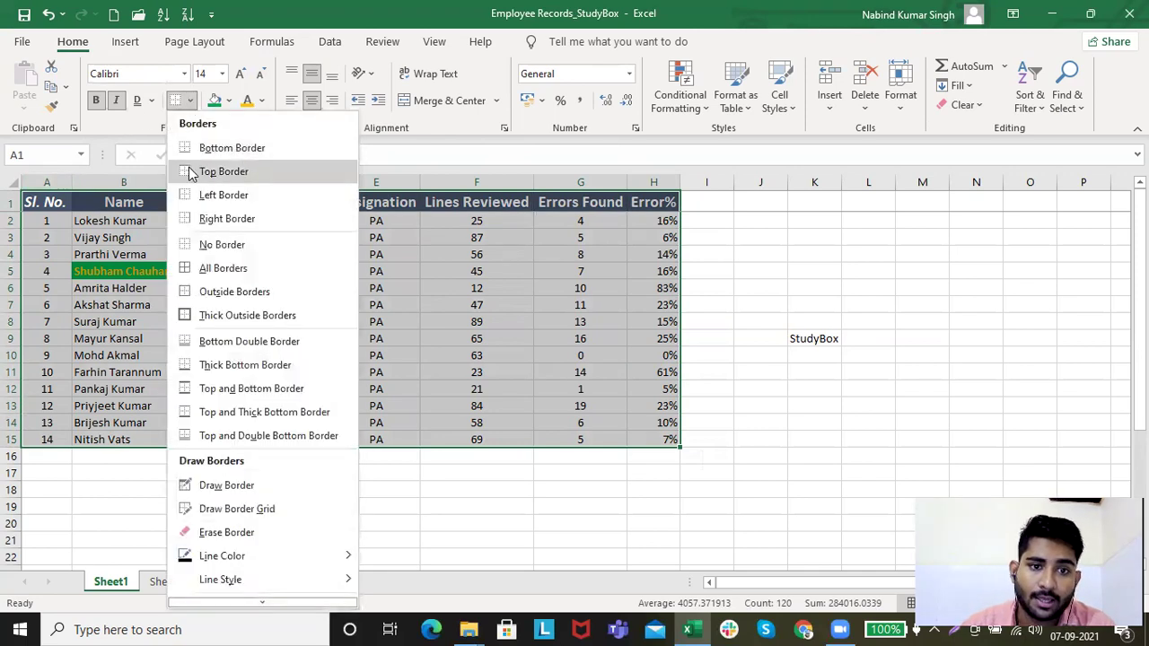
click(205, 321)
click(756, 289)
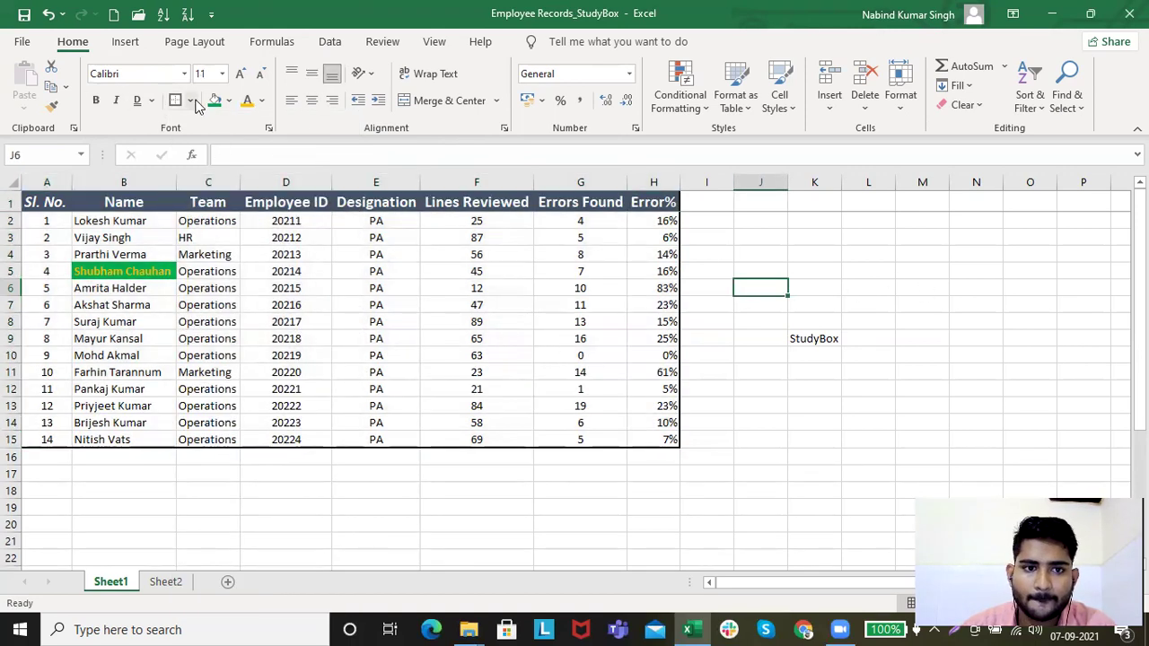
- Select the table A1:H15 again and apply All Borders to it
drag(38, 202, 669, 440)
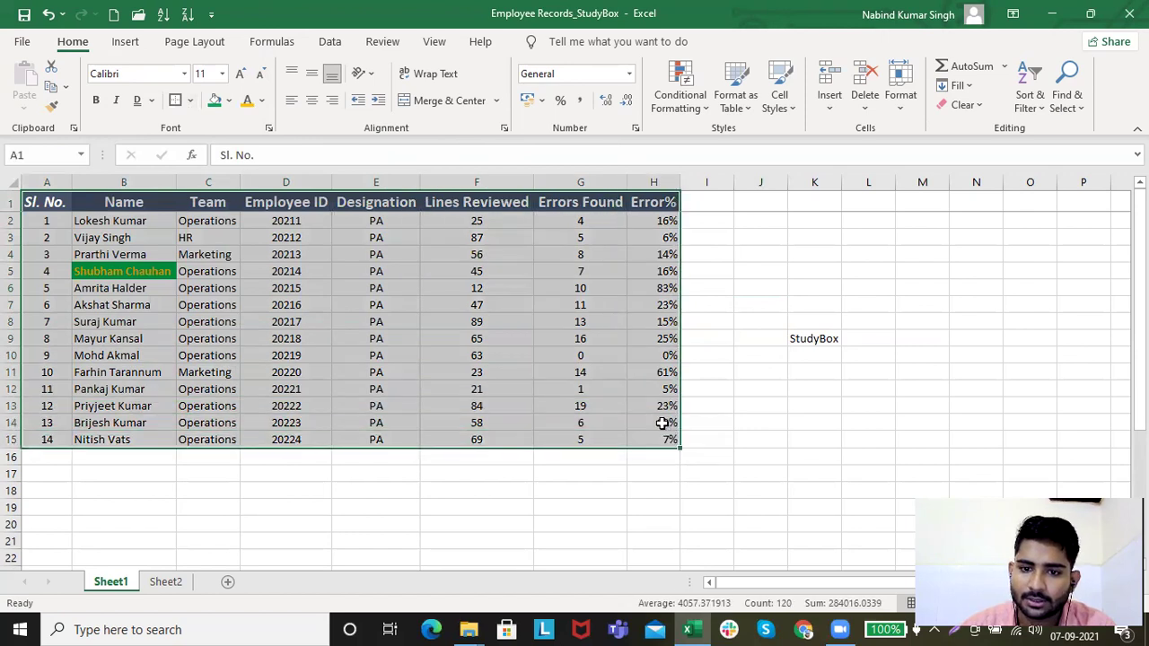
click(192, 100)
click(225, 267)
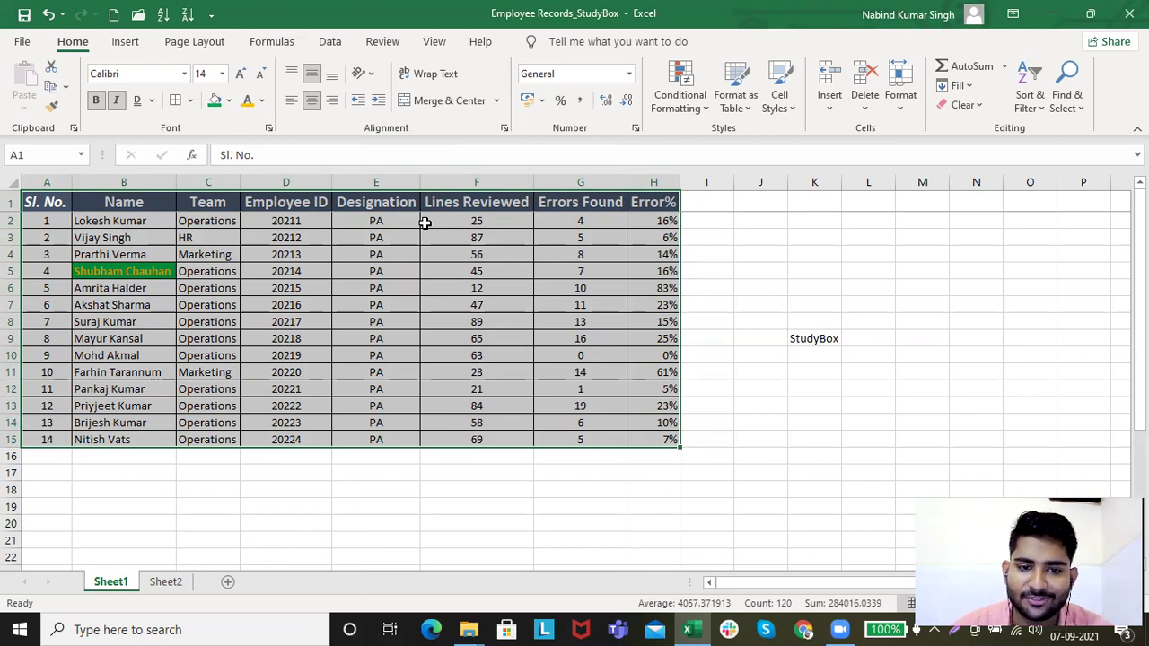
key(alt)
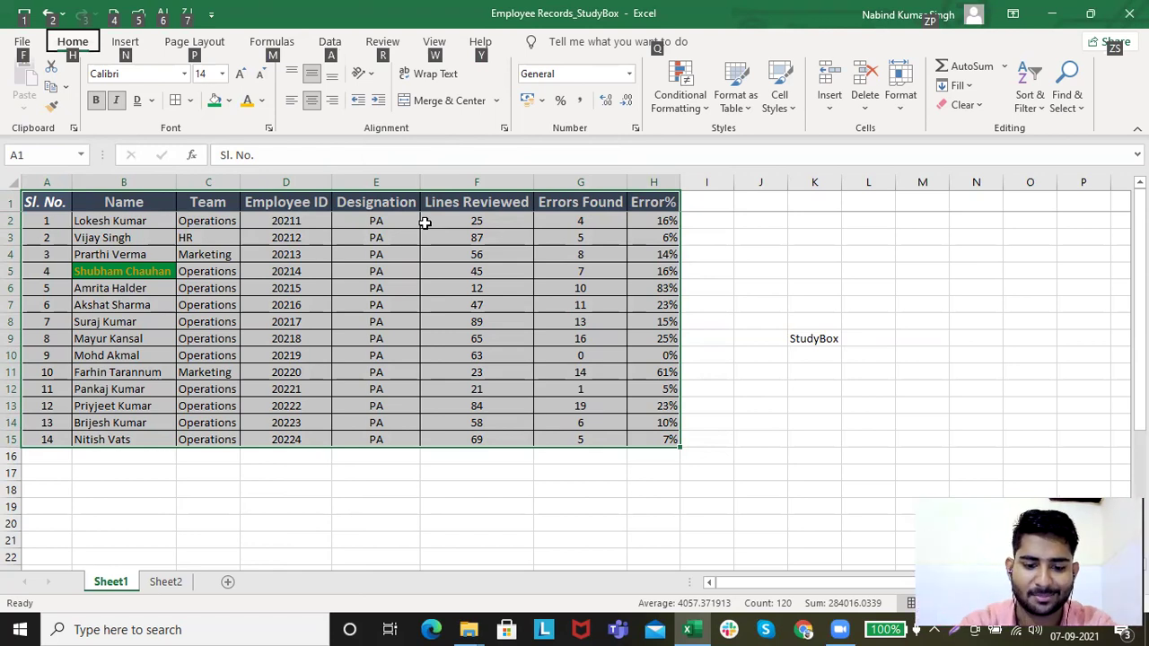
key(h)
key(b)
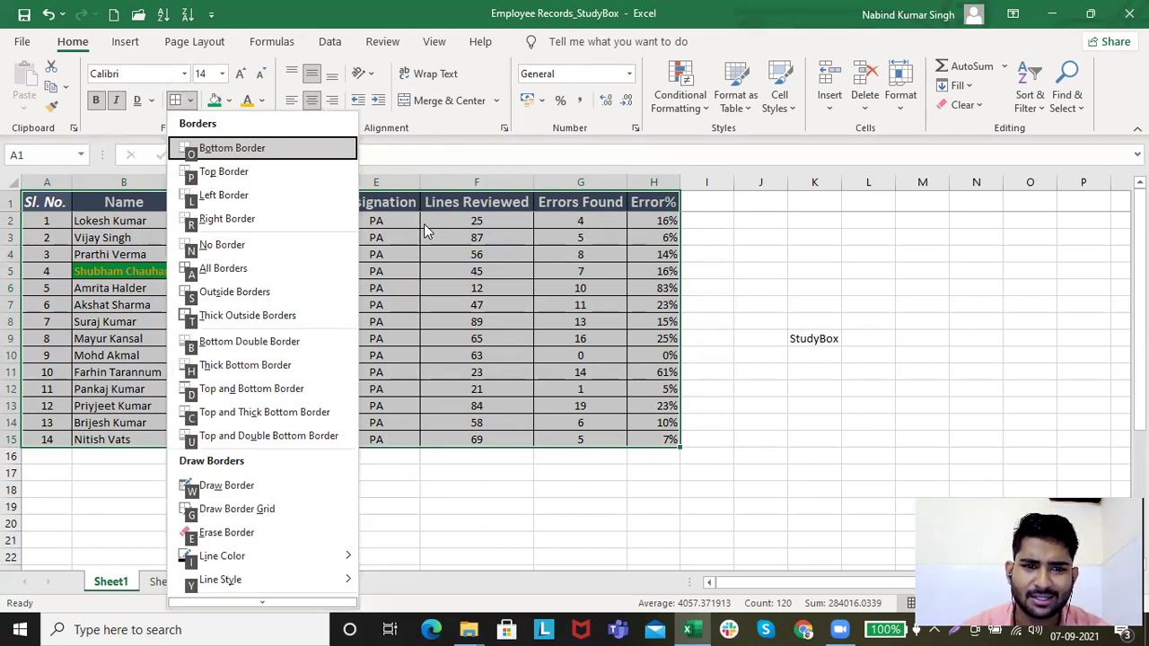
key(Escape)
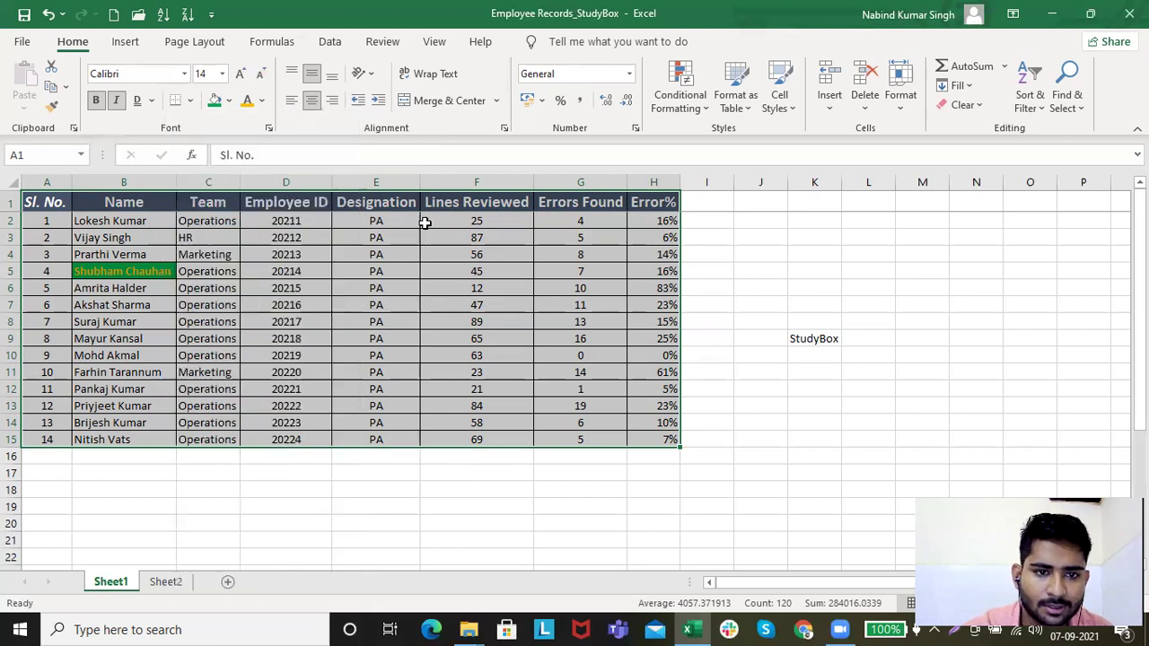
key(alt)
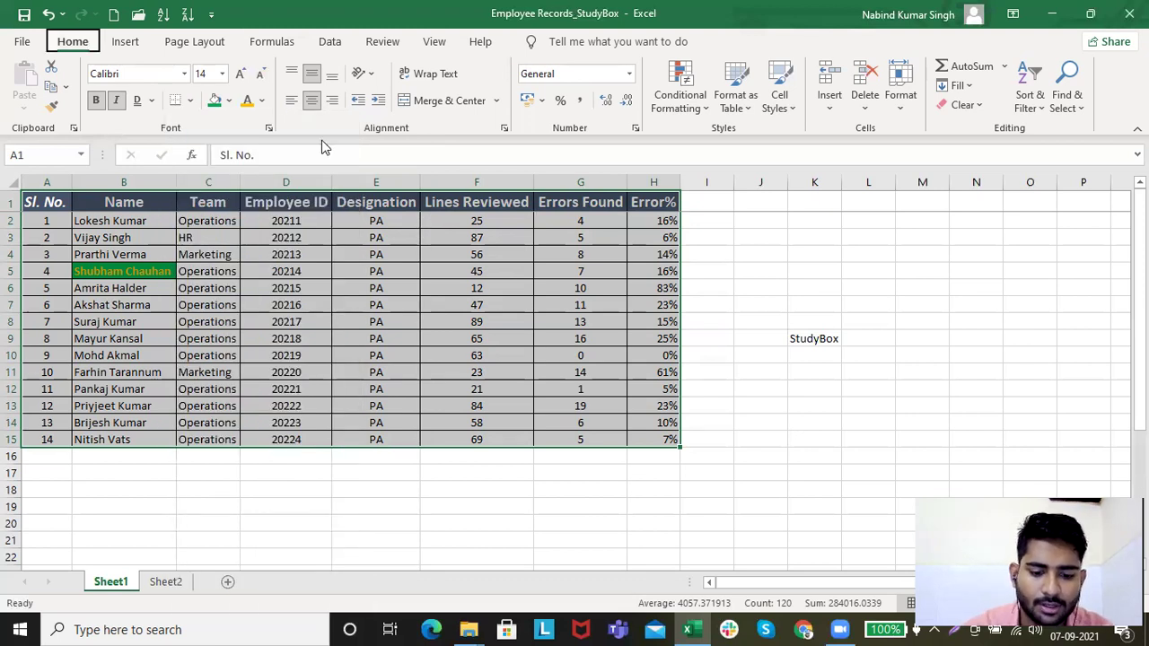
key(h)
key(b)
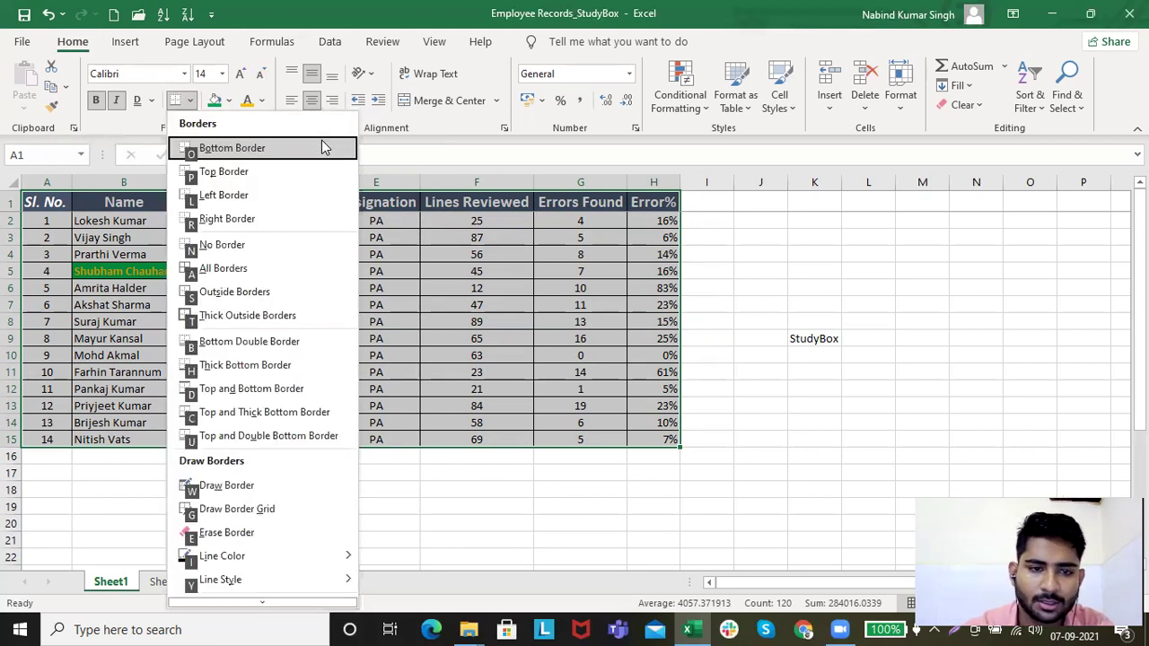
key(Escape)
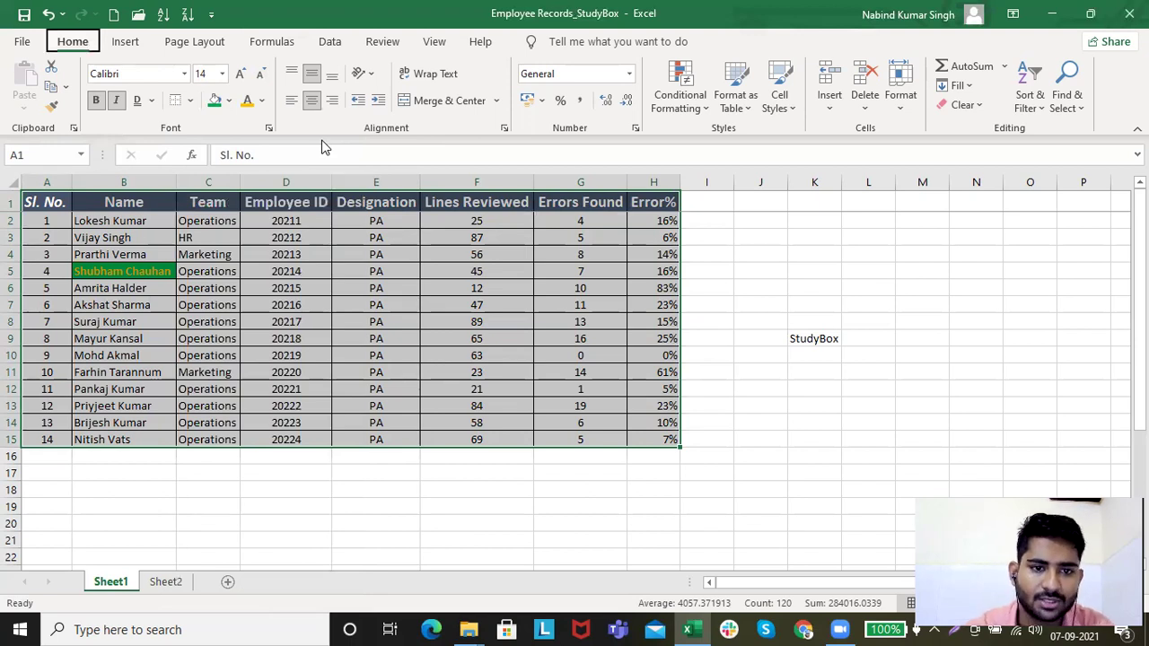
- Clear every border from the selected table A1:H15
key(alt)
key(h)
key(b)
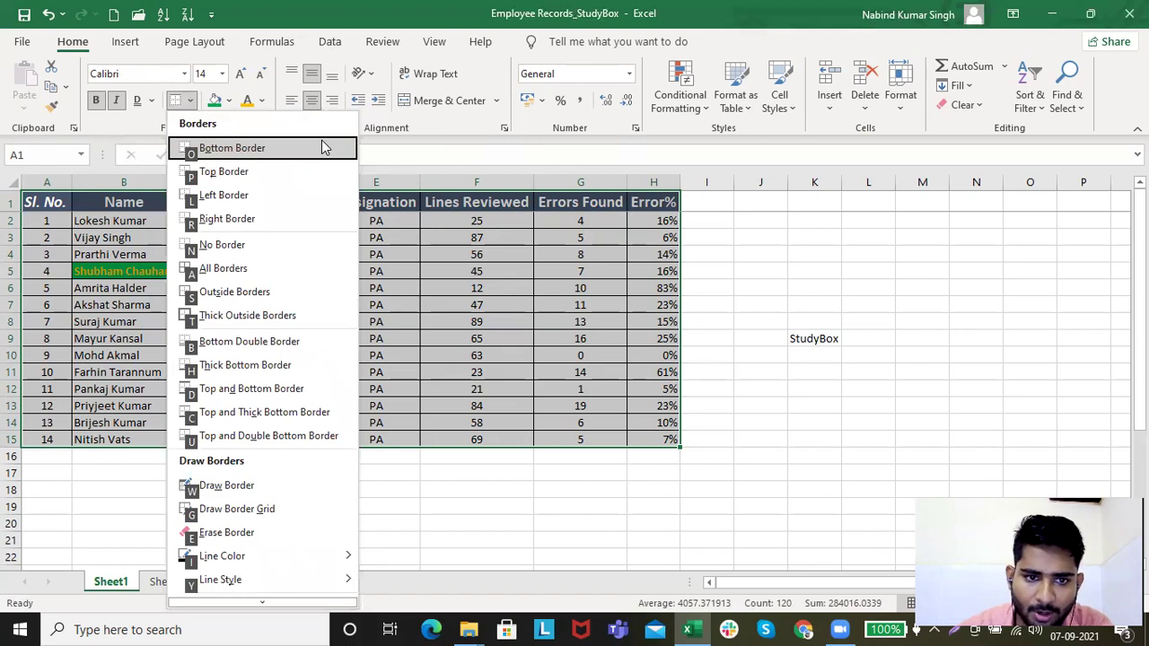
click(281, 219)
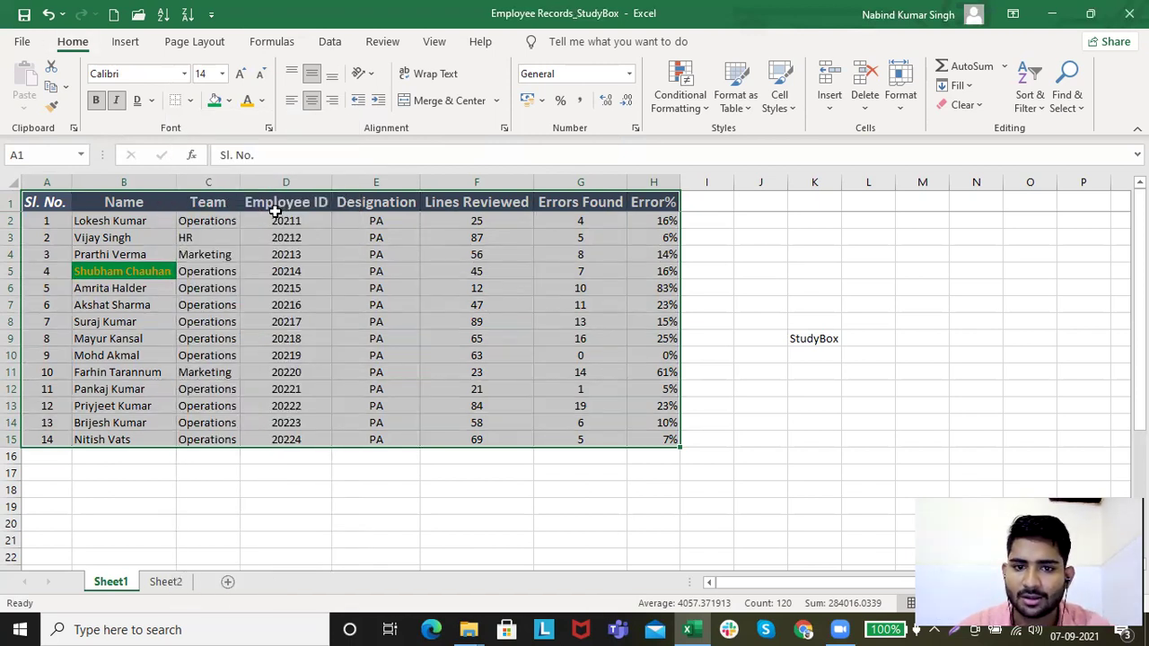